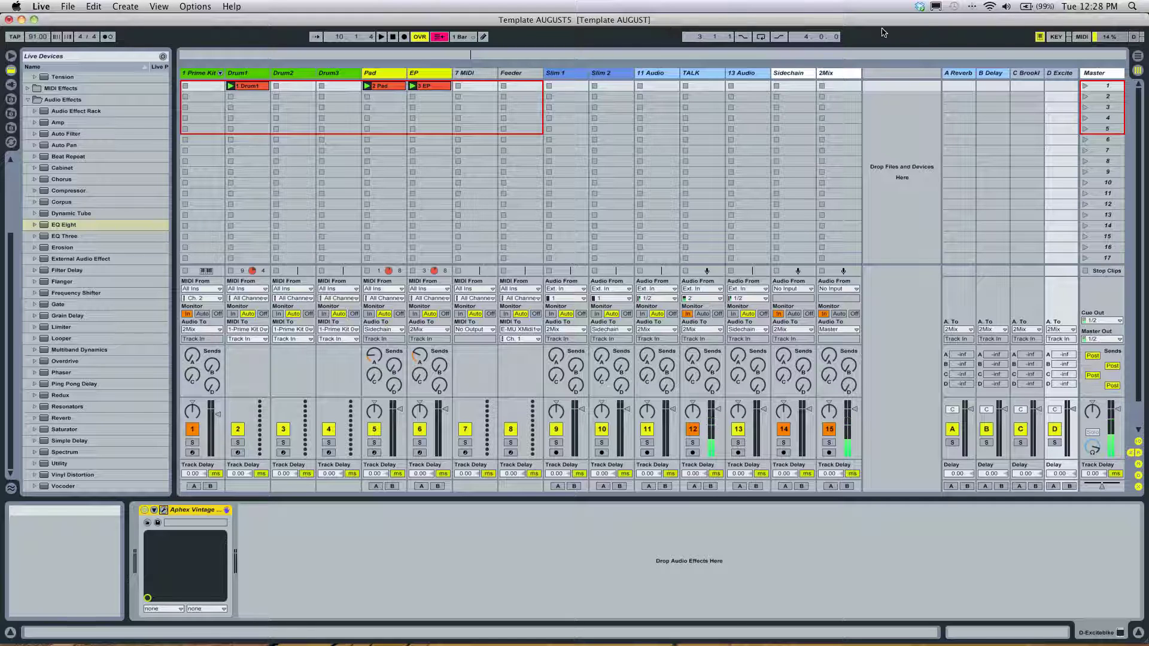
# Inspect the EP and Drum1 clips, then launch Drum1 and start the set playing.
pyautogui.click(439, 85)
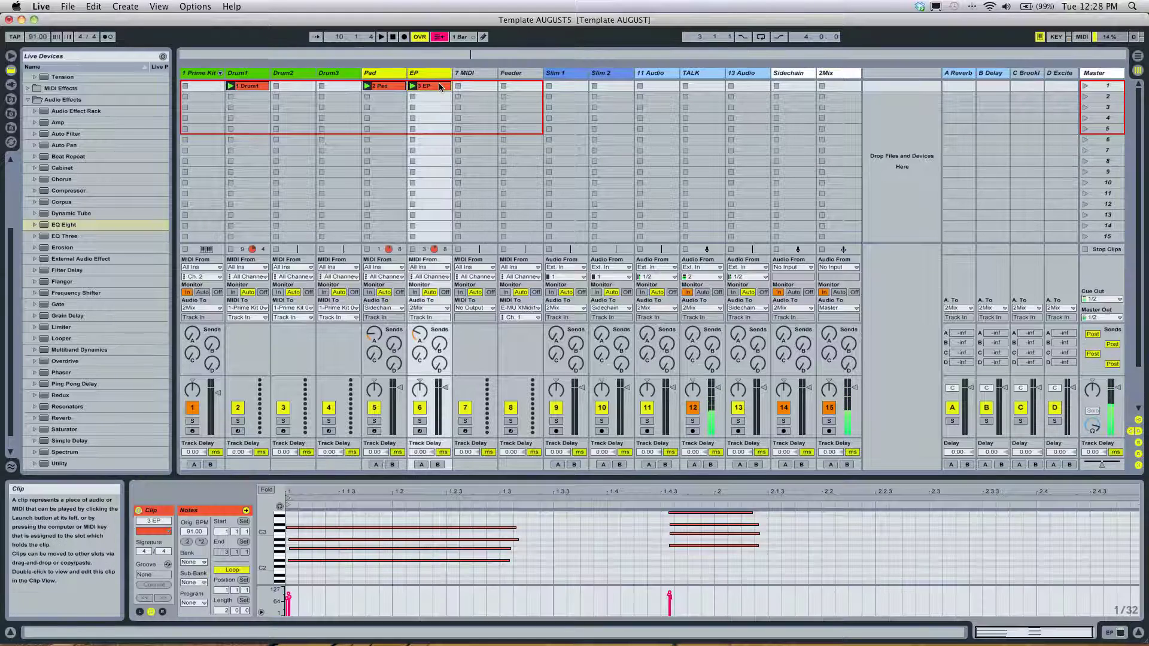
pyautogui.click(387, 87)
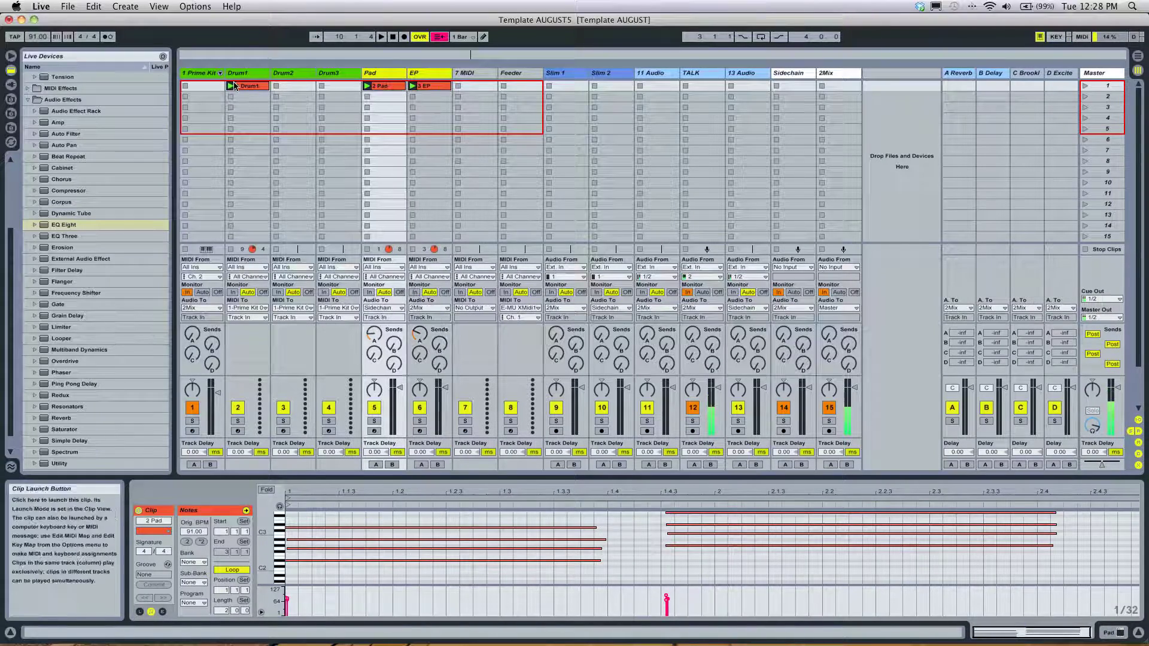
pyautogui.click(252, 87)
pyautogui.press('space')
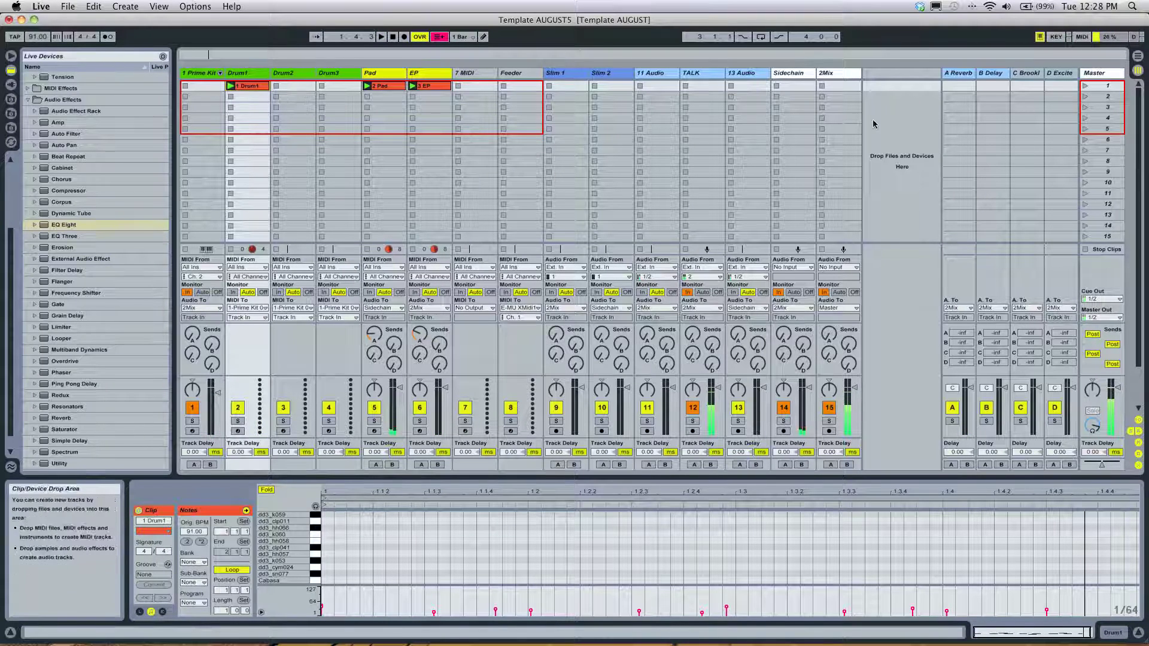
pyautogui.click(1138, 58)
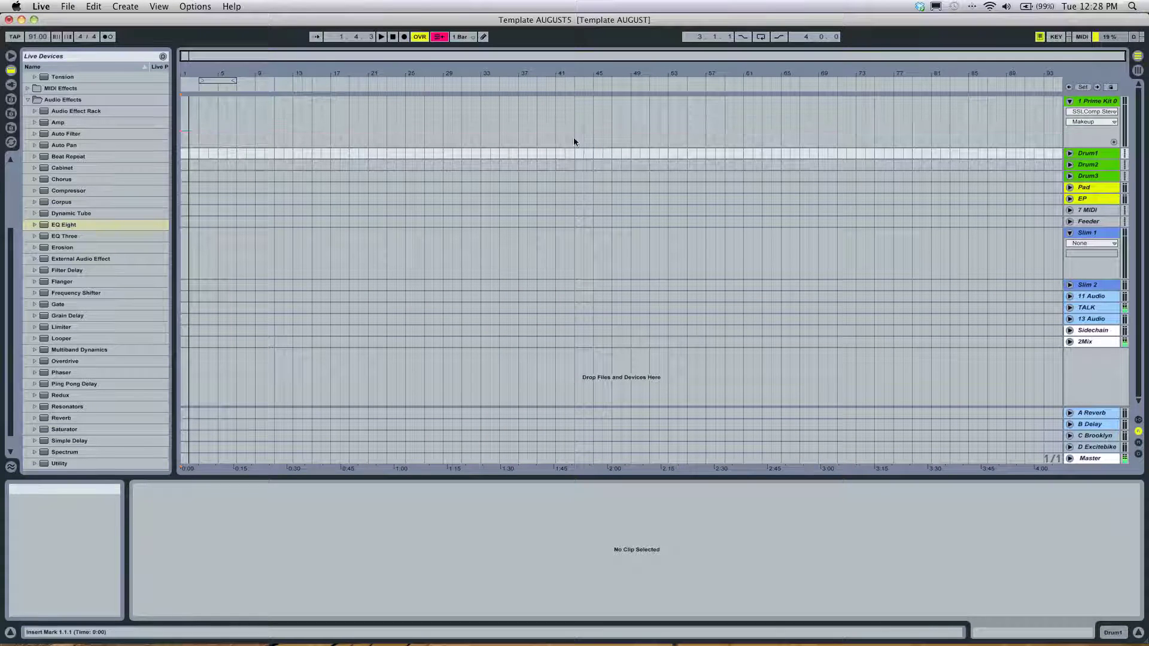
pyautogui.click(1069, 153)
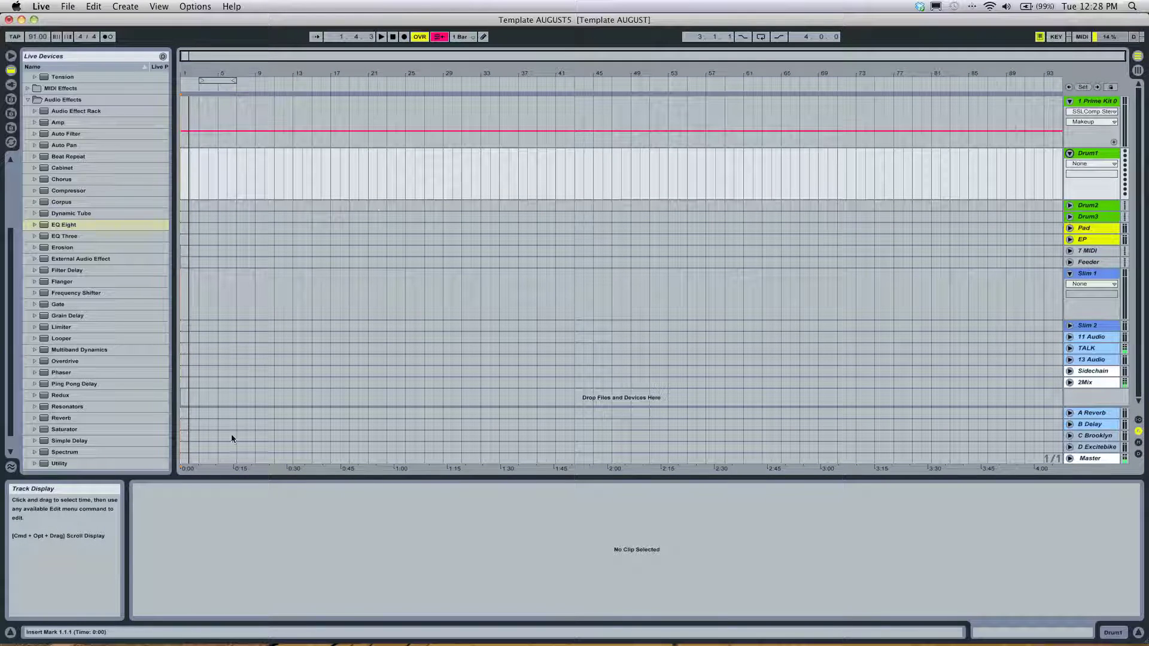
pyautogui.click(483, 447)
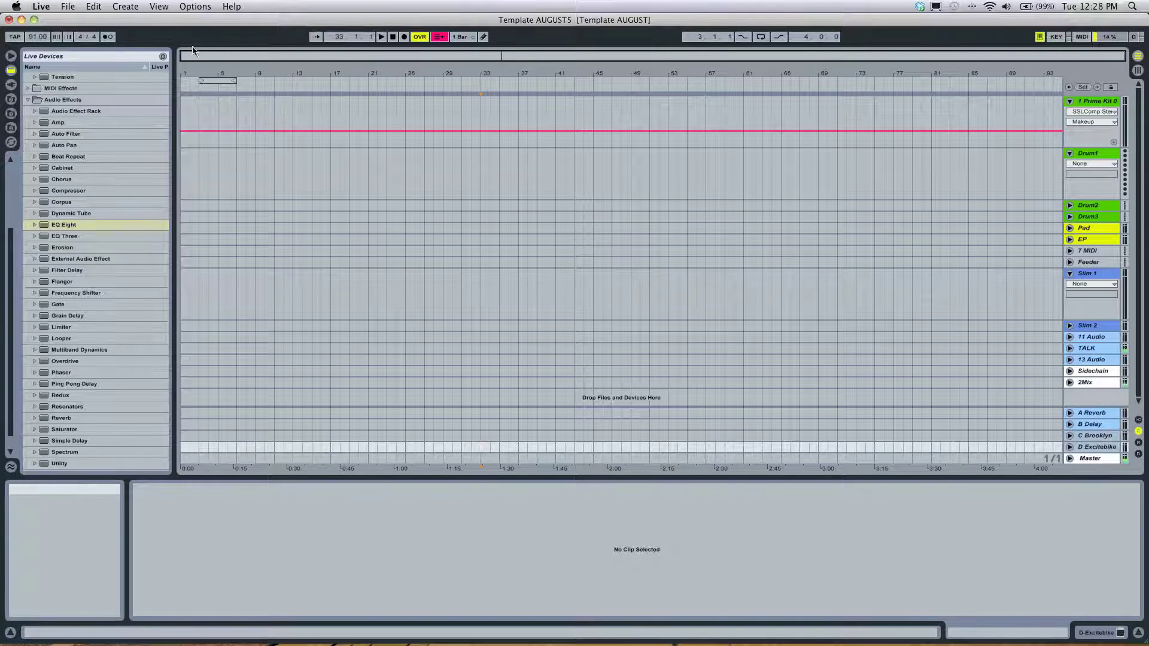
pyautogui.moveTo(192, 70); pyautogui.dragTo(267, 147)
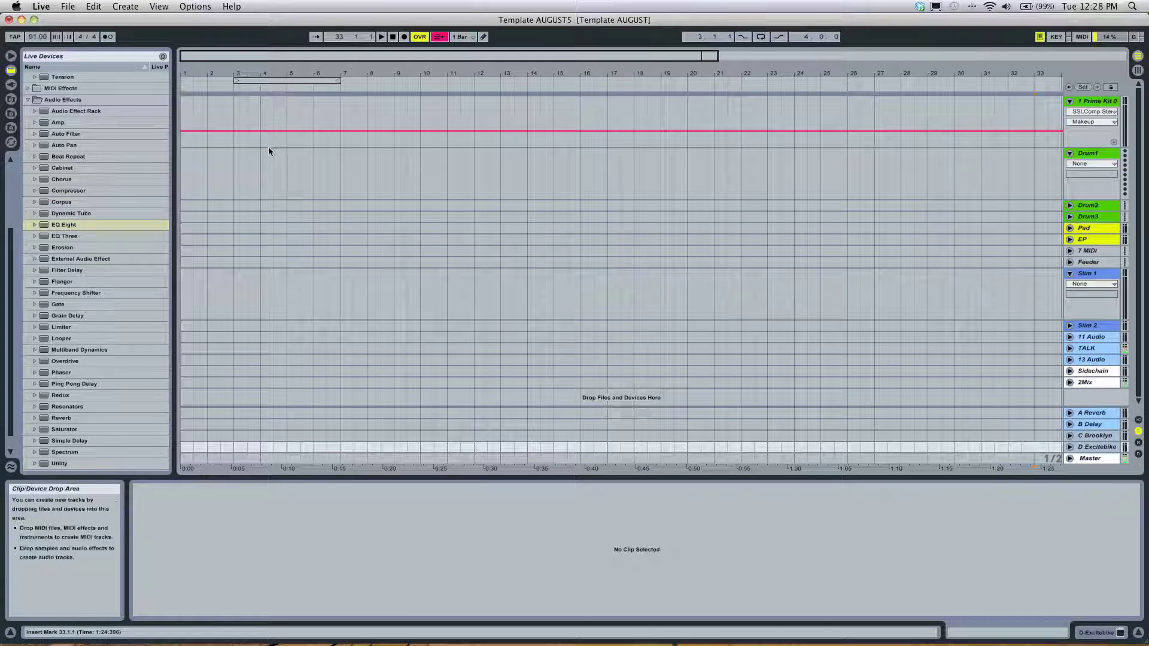
pyautogui.press('Tab')
pyautogui.press('Tab')
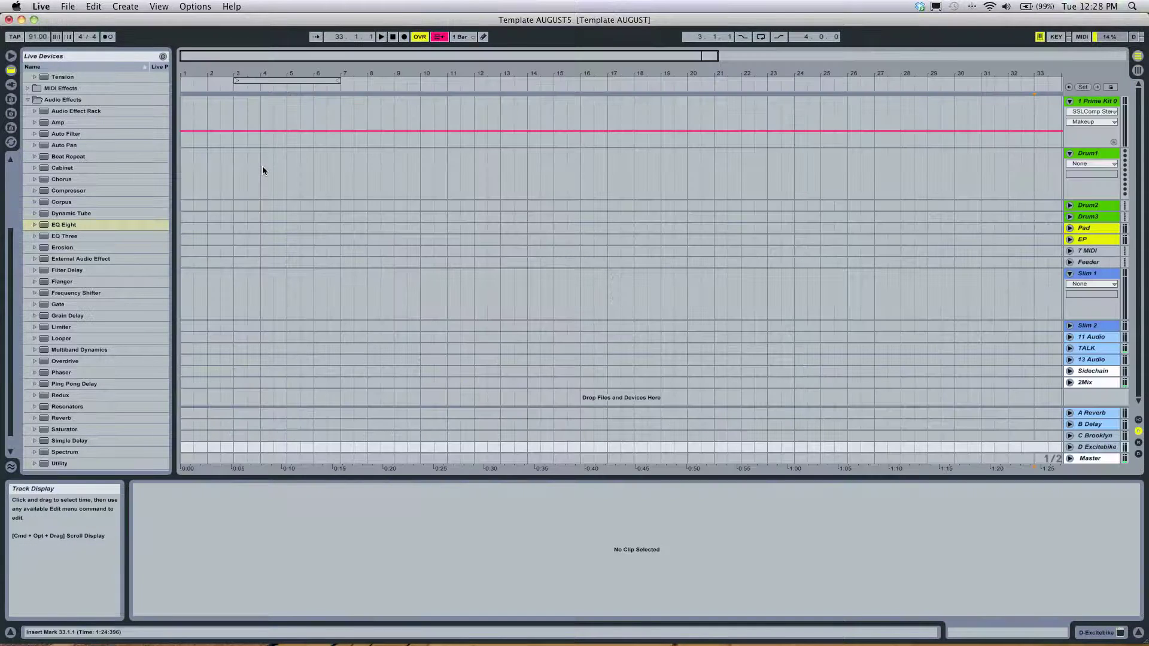
pyautogui.press('Tab')
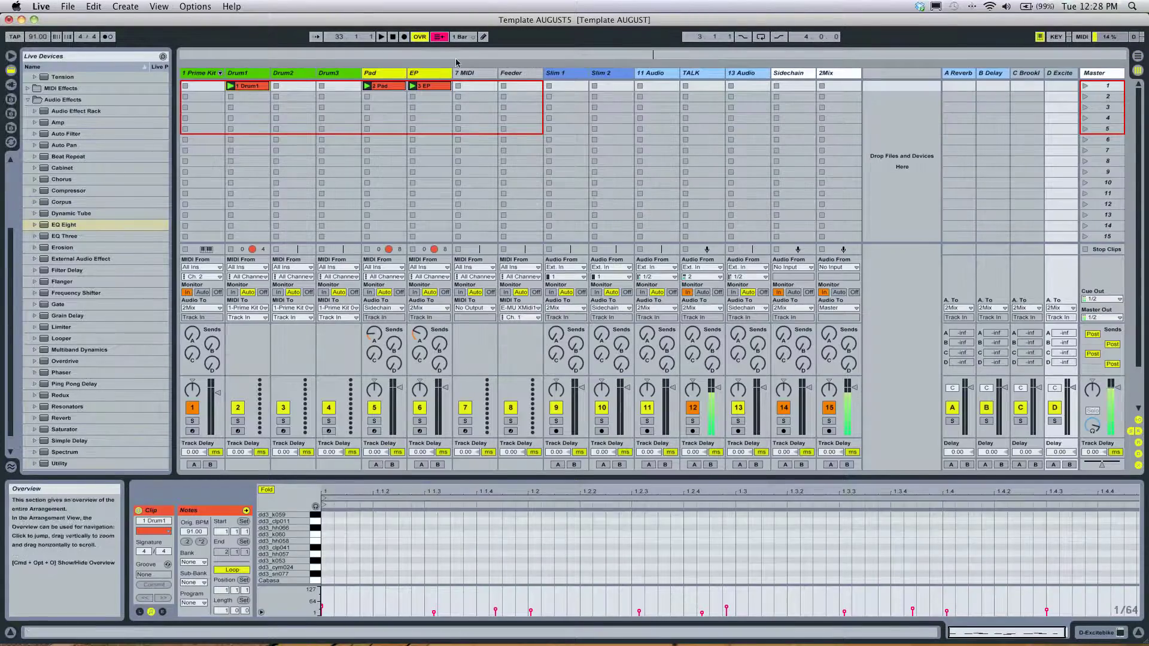
pyautogui.press('Tab')
pyautogui.press('Tab')
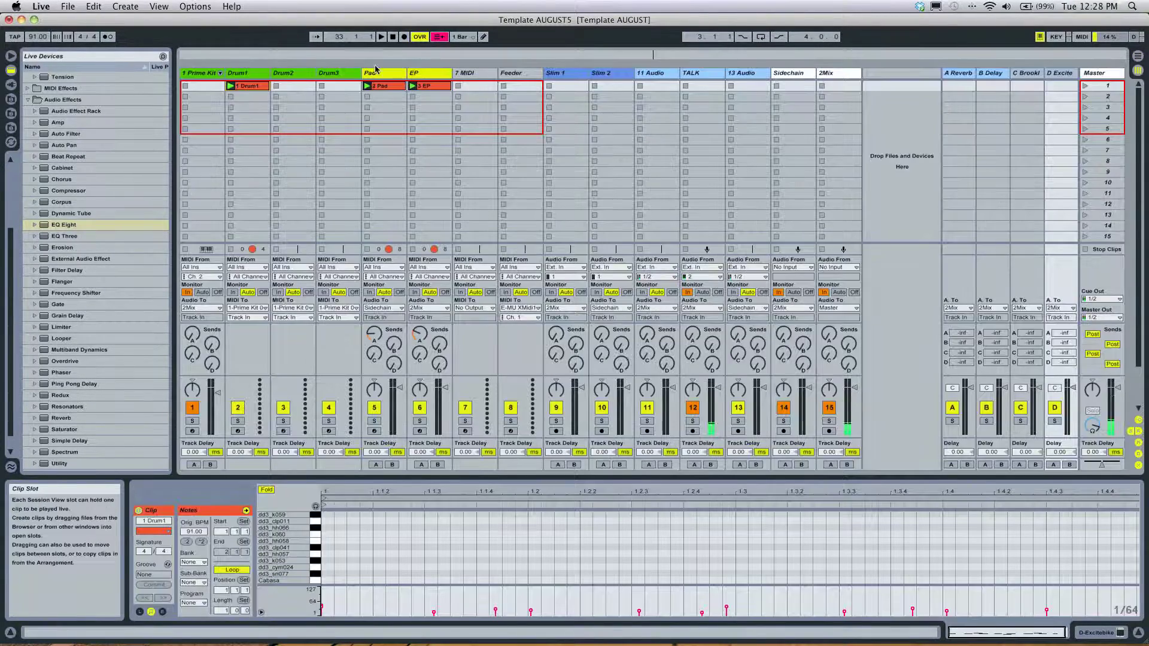
pyautogui.click(435, 87)
pyautogui.click(265, 85)
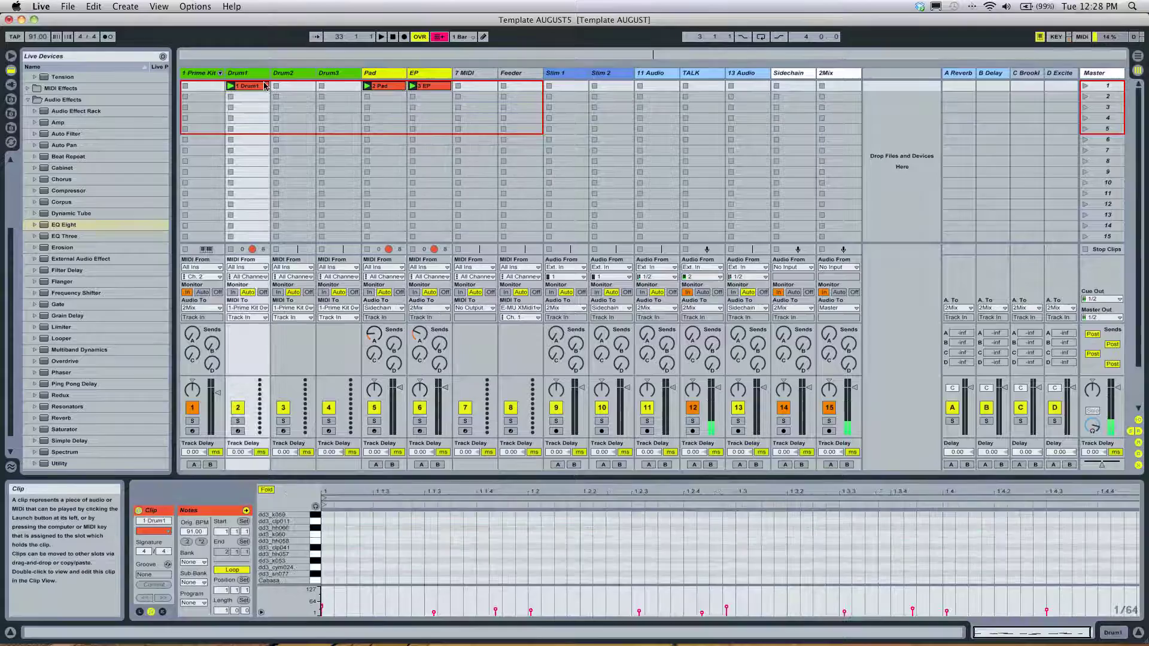
pyautogui.press('Tab')
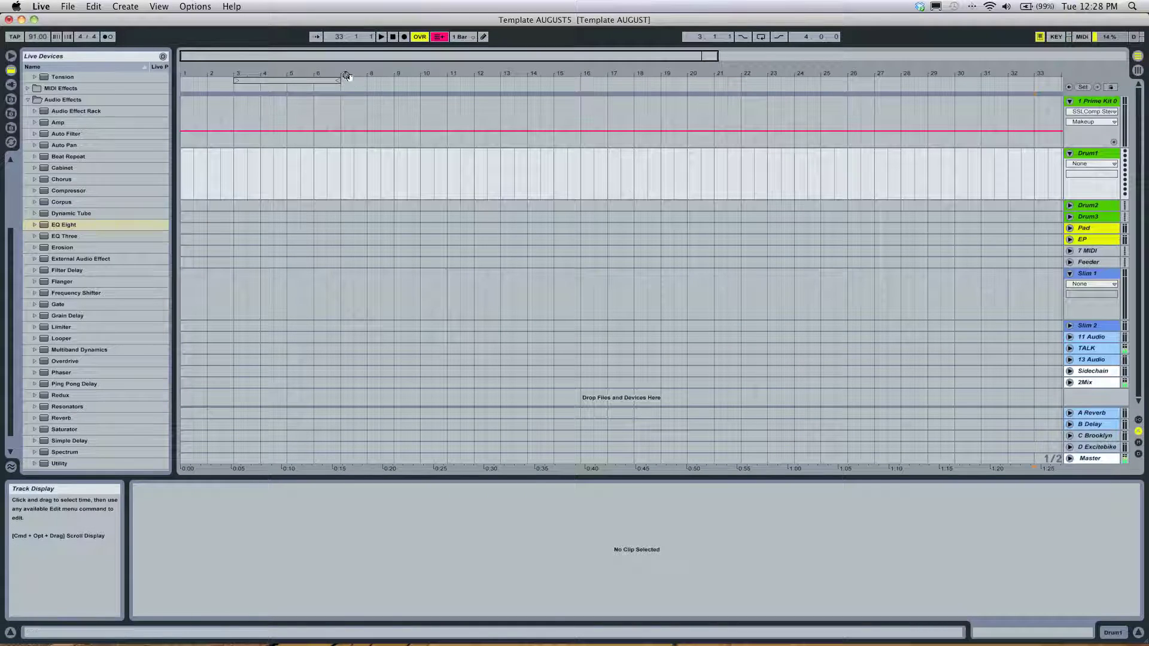
pyautogui.press('-')
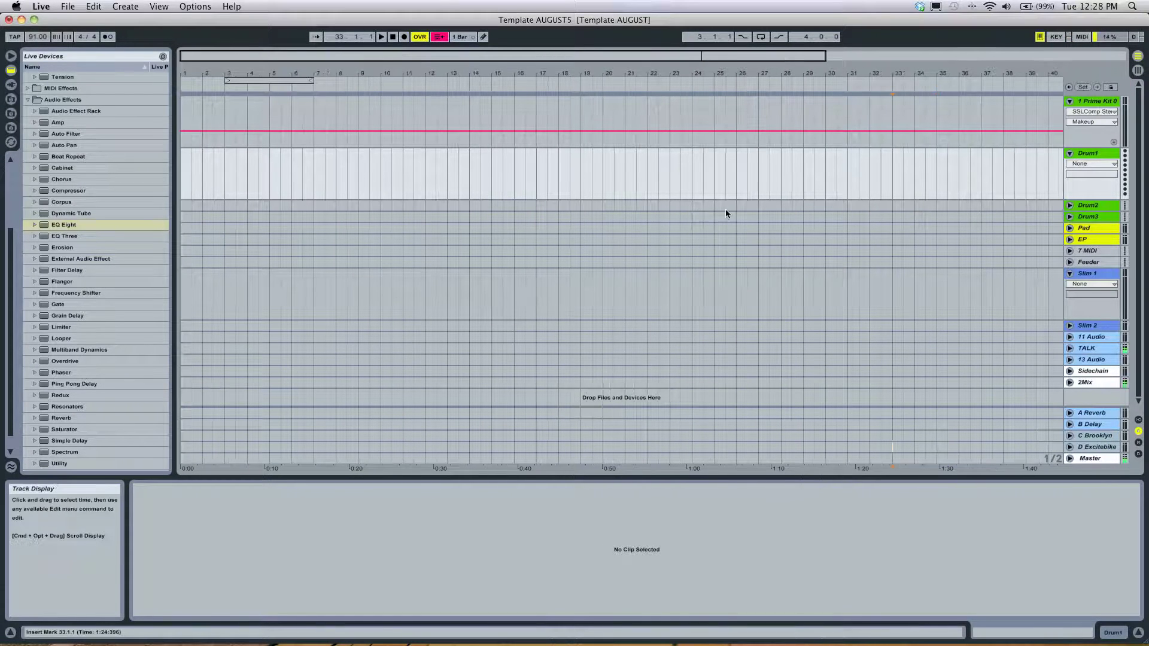
pyautogui.press('Tab')
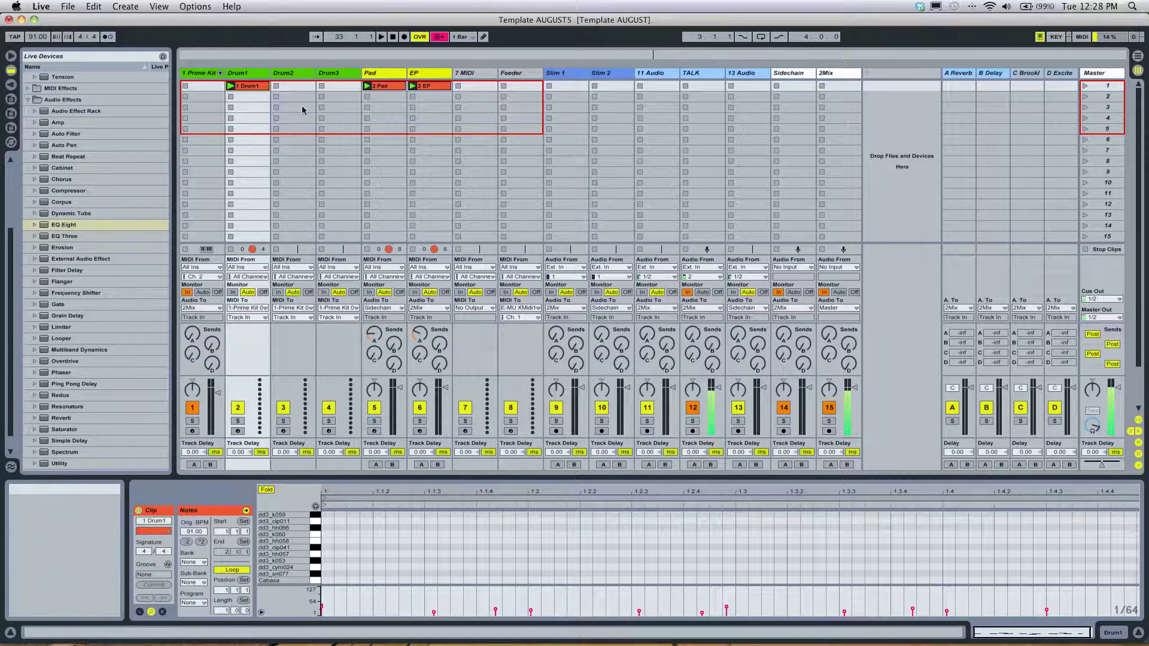
pyautogui.press('Tab')
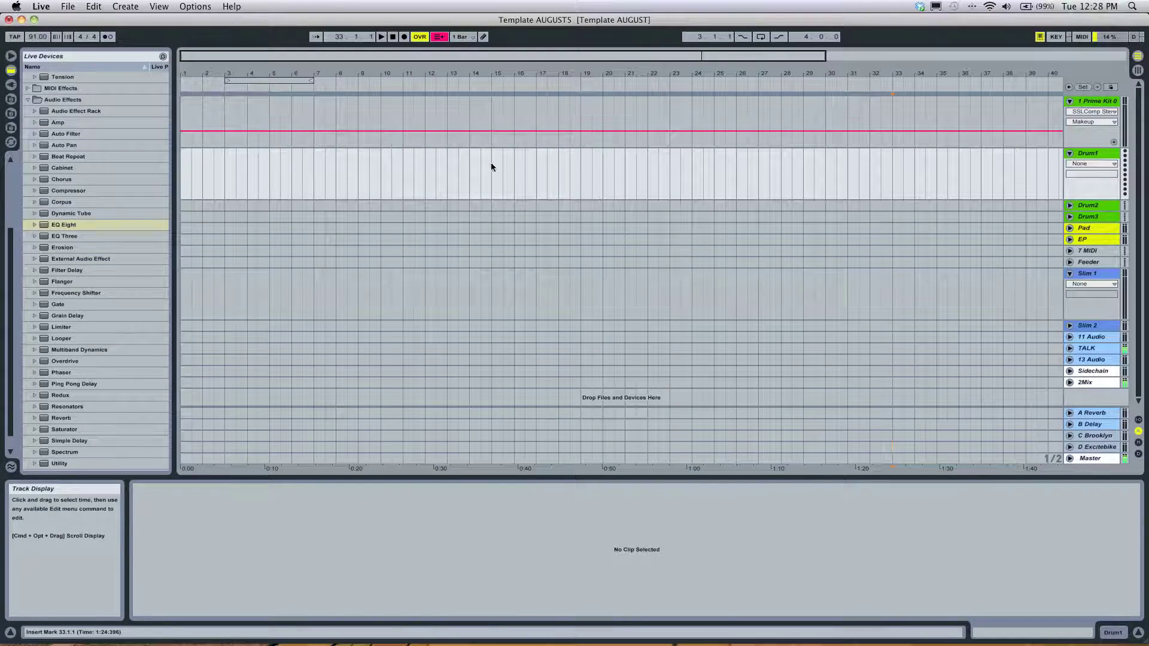
pyautogui.press('Tab')
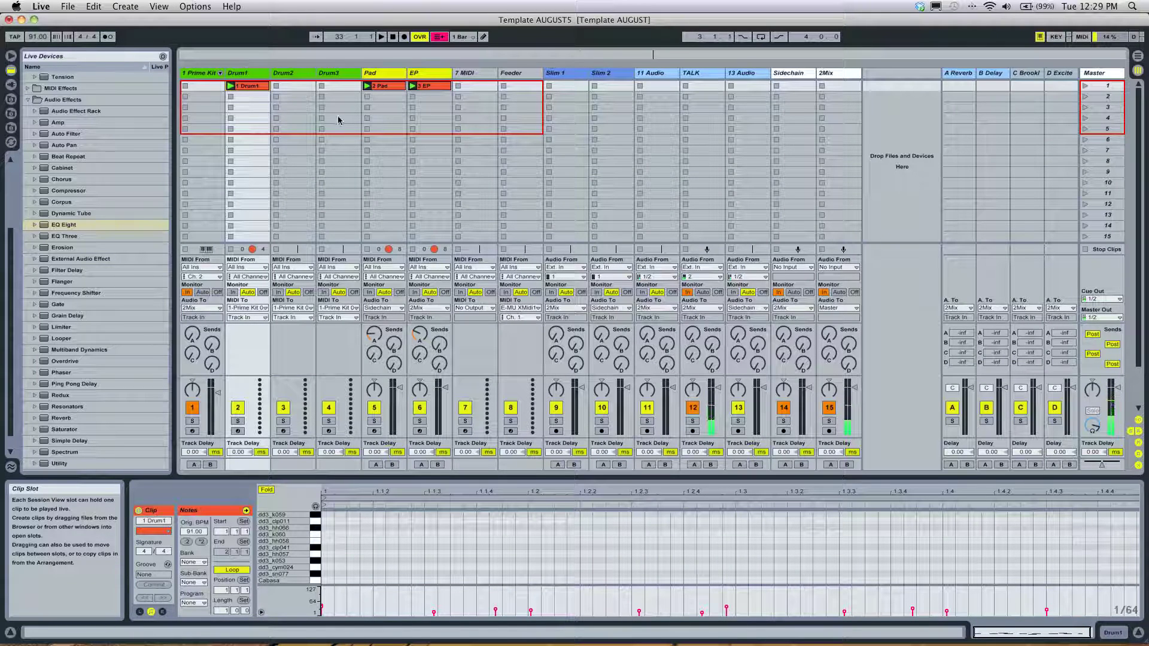
# Copy the Drum1 clip into Drum1's second scene slot.
pyautogui.click(264, 99)
pyautogui.press('super+v')
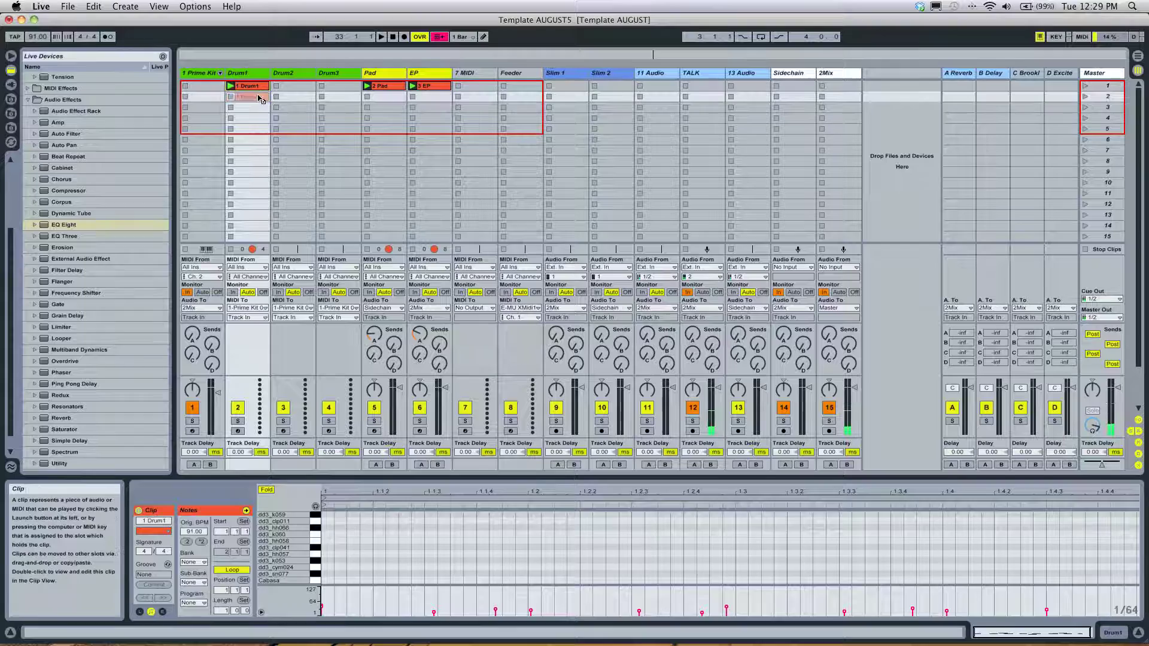
pyautogui.click(392, 106)
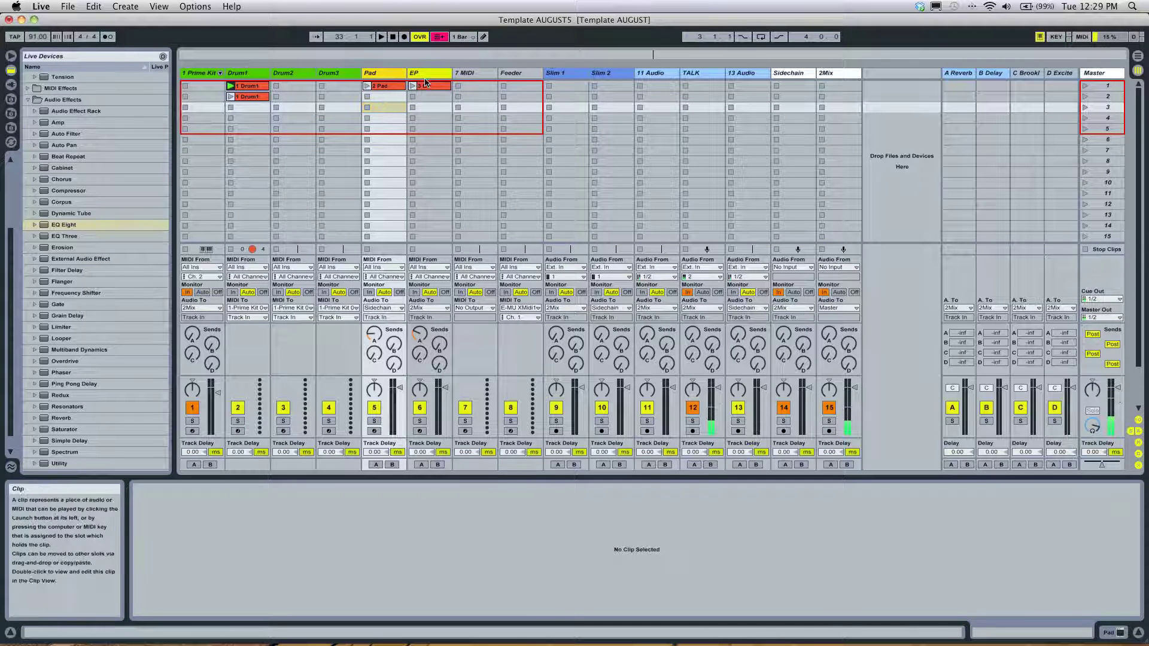
# Arm the EP track, launch scene 2 and record a new EP clip in its slot.
pyautogui.click(428, 438)
pyautogui.click(420, 430)
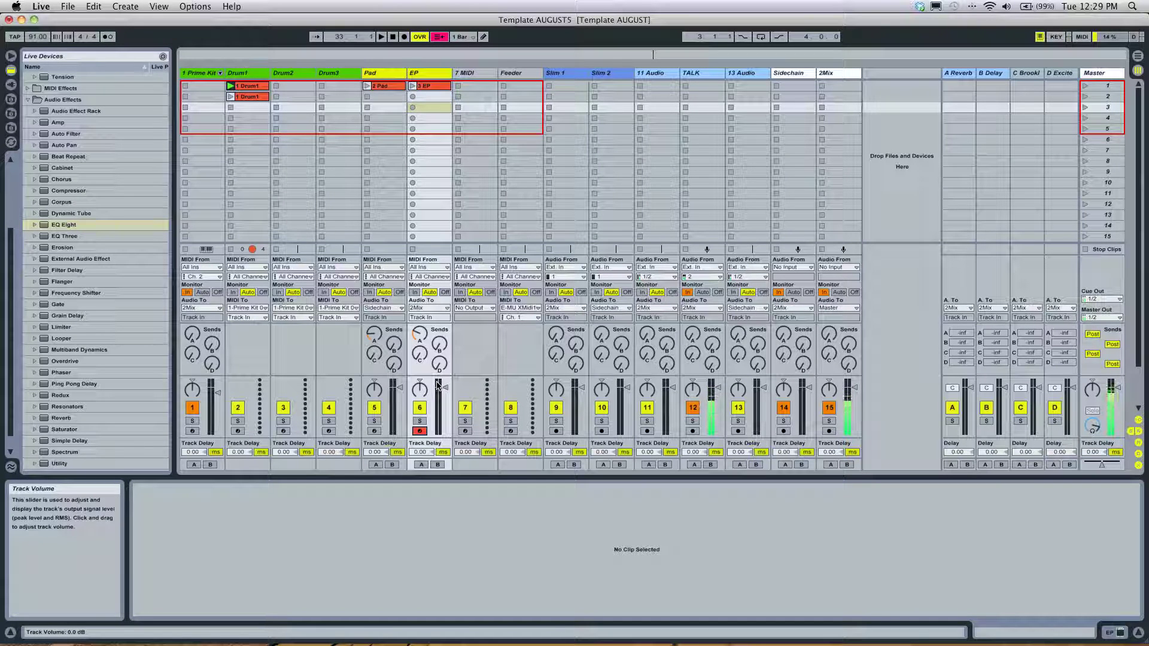
pyautogui.click(1085, 97)
pyautogui.click(412, 97)
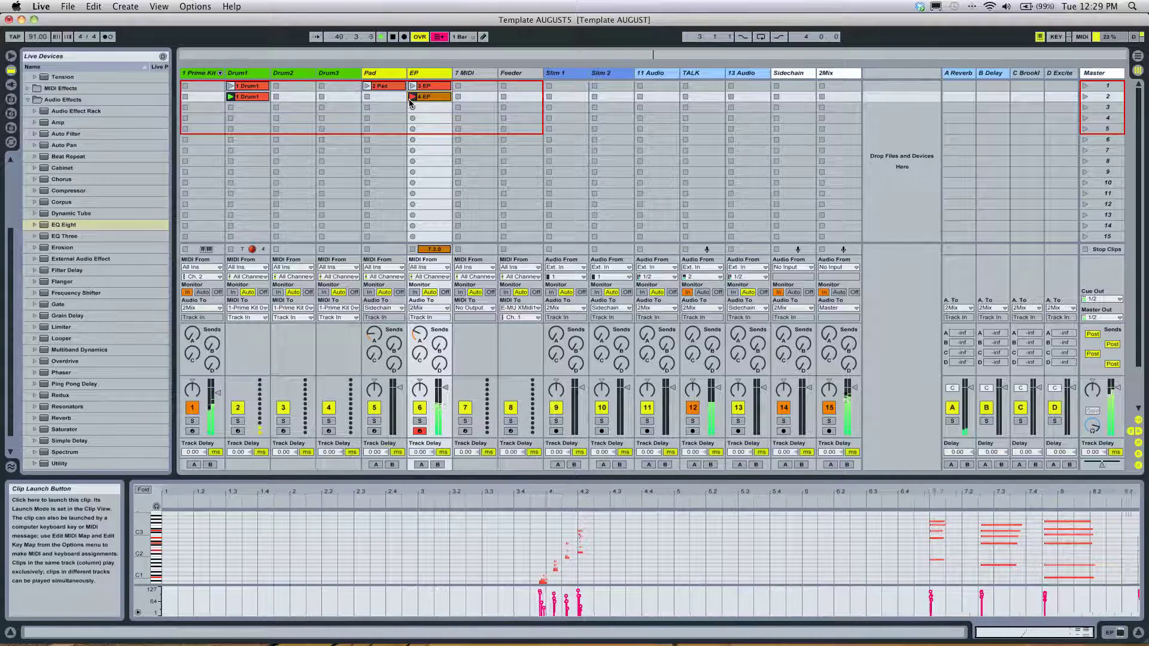
# Stop the 4 EP recording, loop it on bars 7.1.1–9.2.1, then play scene 1 and scene 2.
pyautogui.click(412, 98)
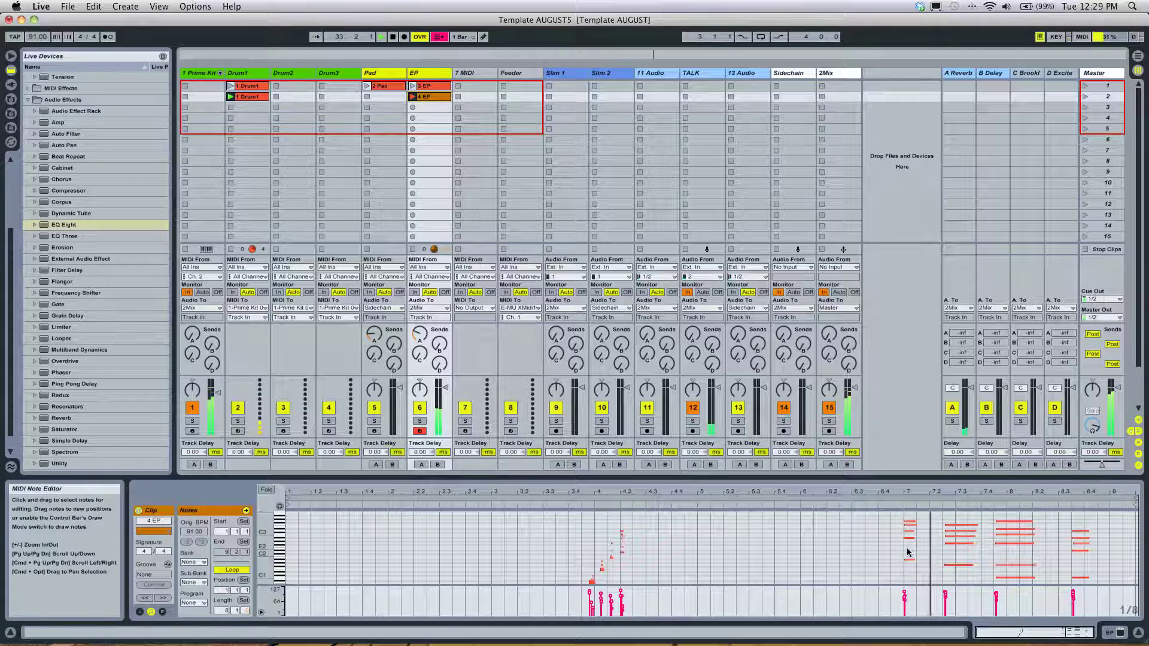
pyautogui.moveTo(906, 549); pyautogui.dragTo(1090, 566)
pyautogui.press('super+l')
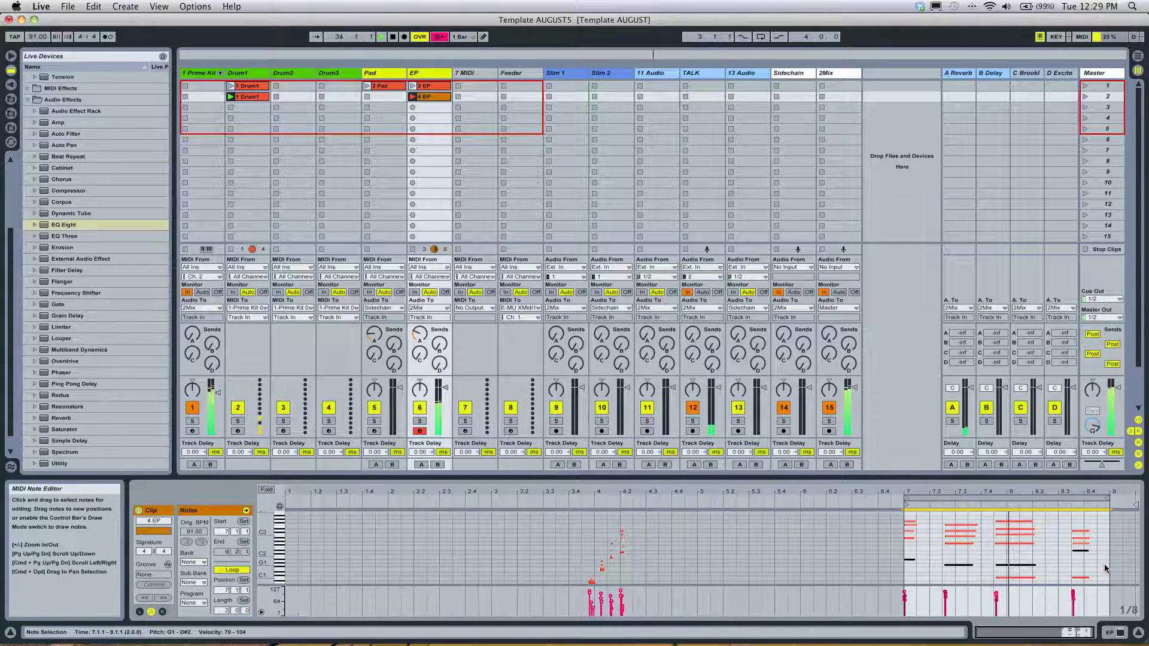
pyautogui.click(902, 546)
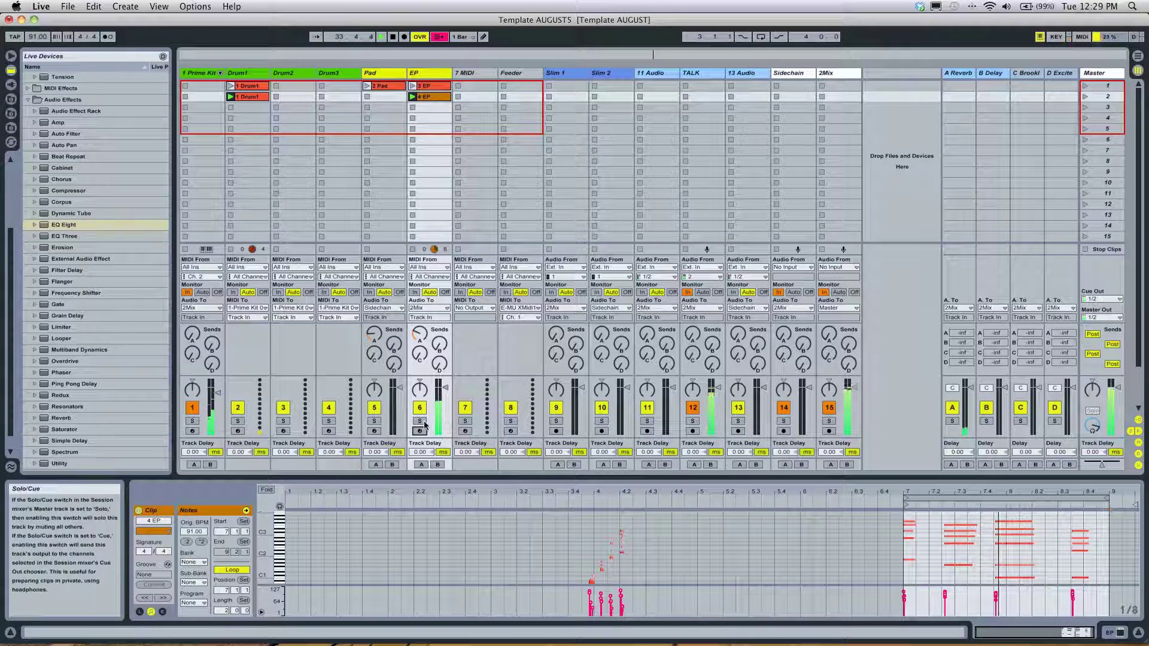
pyautogui.click(1085, 86)
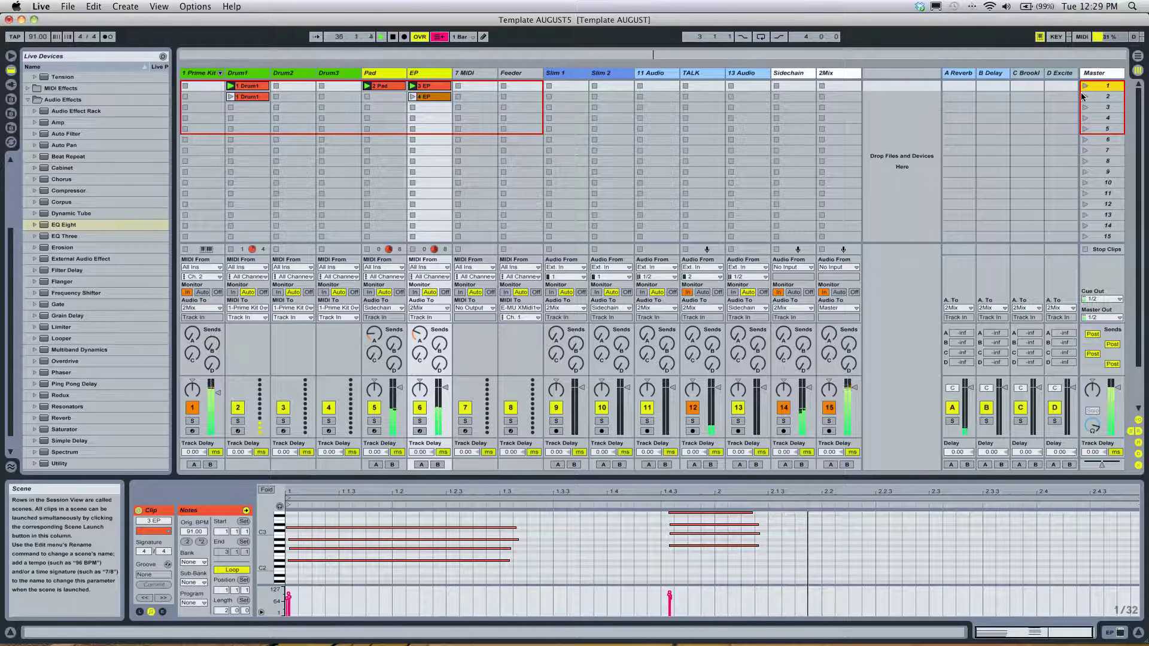
pyautogui.click(1083, 97)
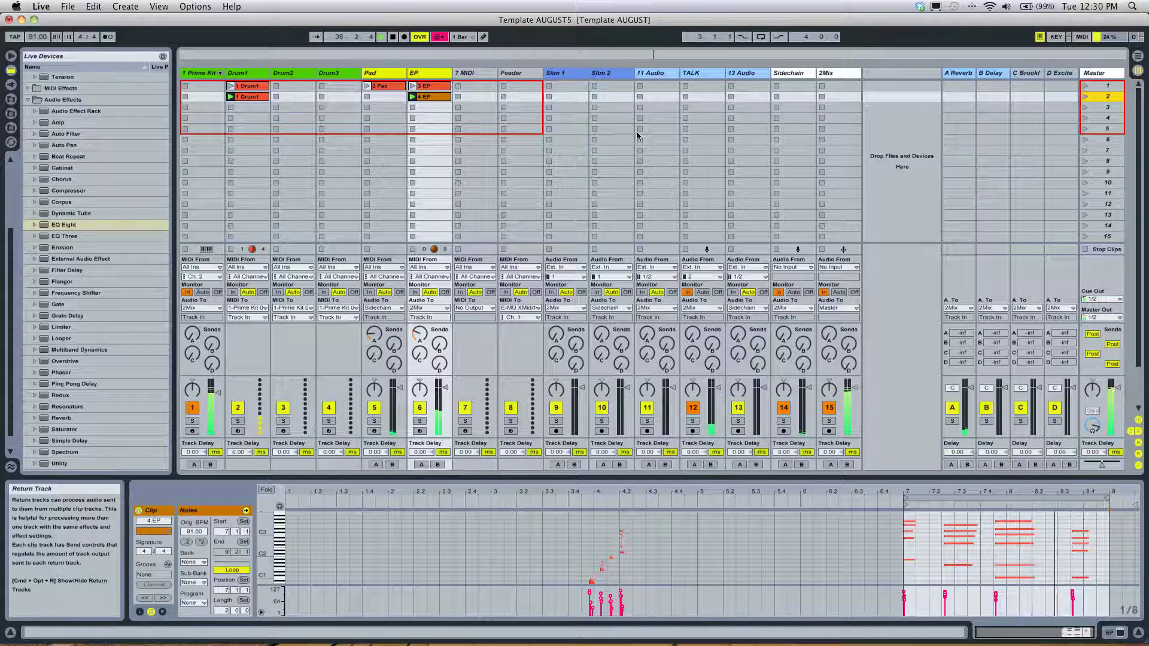
# Alt-drag the 4 EP clip into Pad slot 2, launch it, then stop playback.
pyautogui.moveTo(430, 96); pyautogui.dragTo(390, 99)
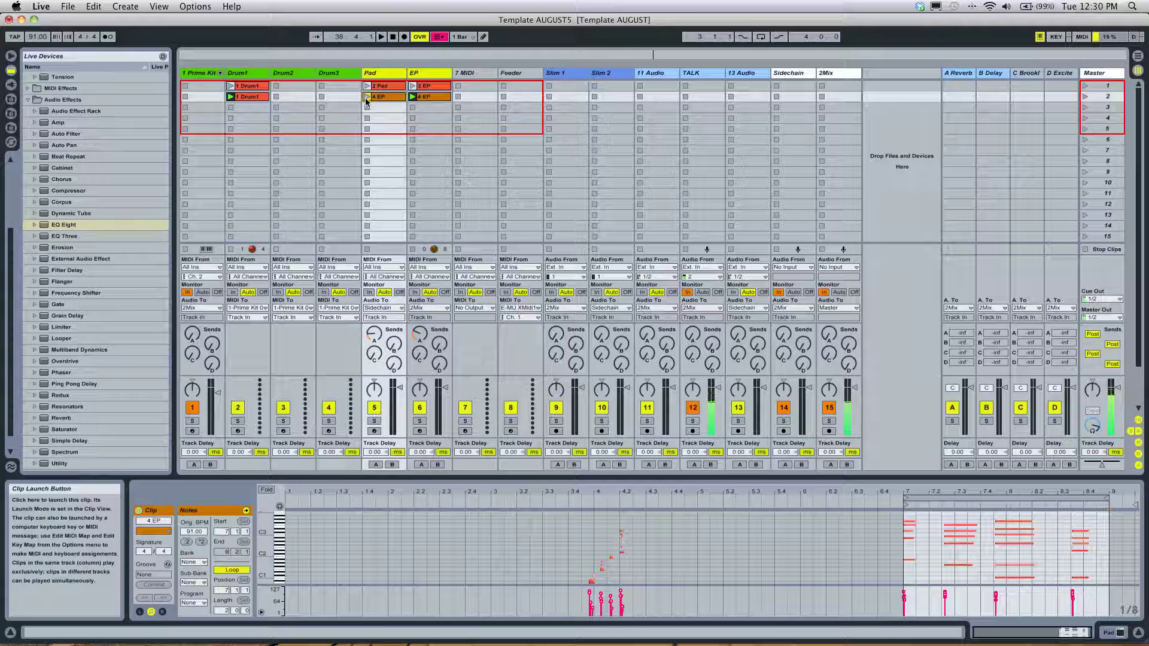
pyautogui.click(366, 97)
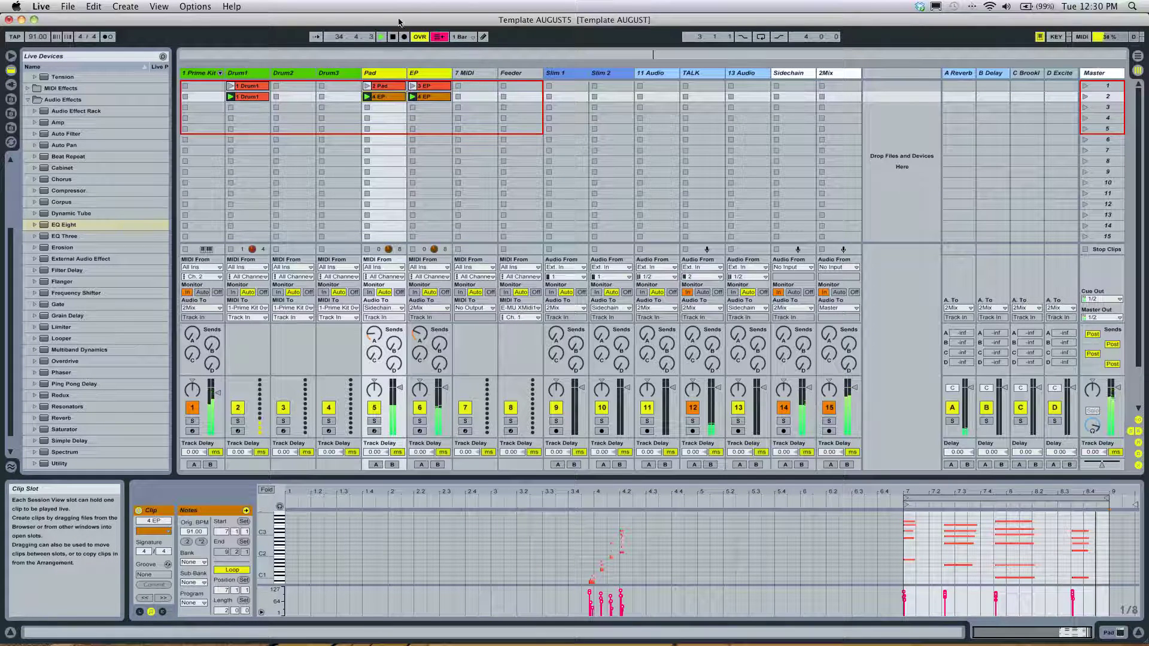
pyautogui.click(392, 37)
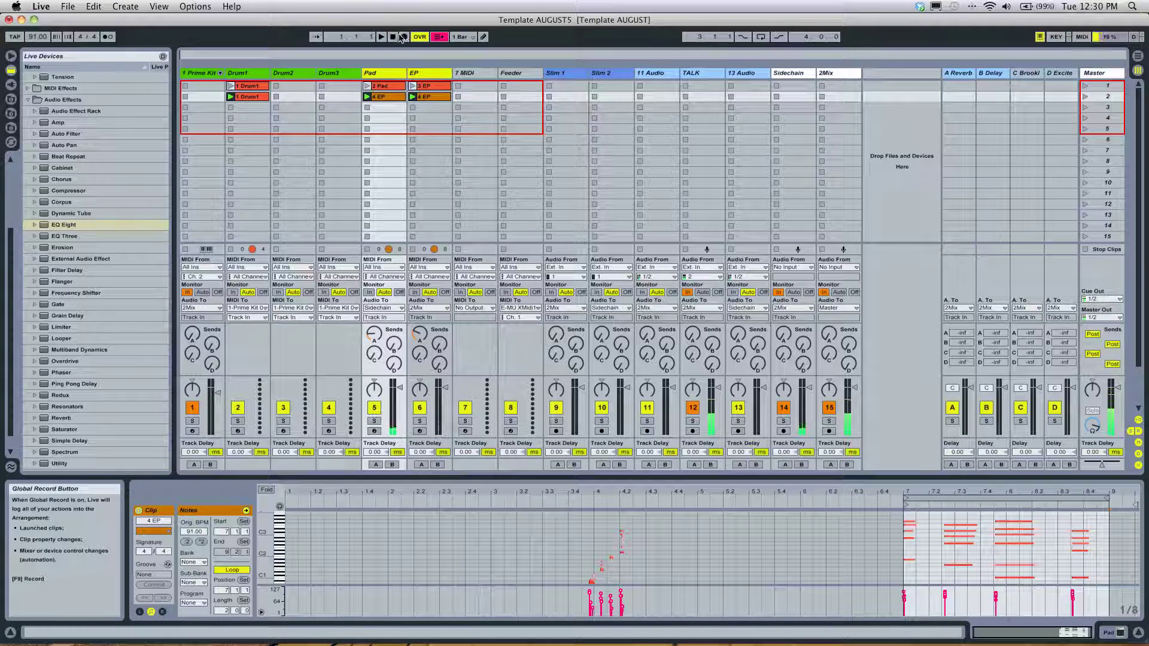
# Move the Drum1, Pad and EP clips down two rows and paste a 4 EP copy into EP's row 2.
pyautogui.click(260, 88)
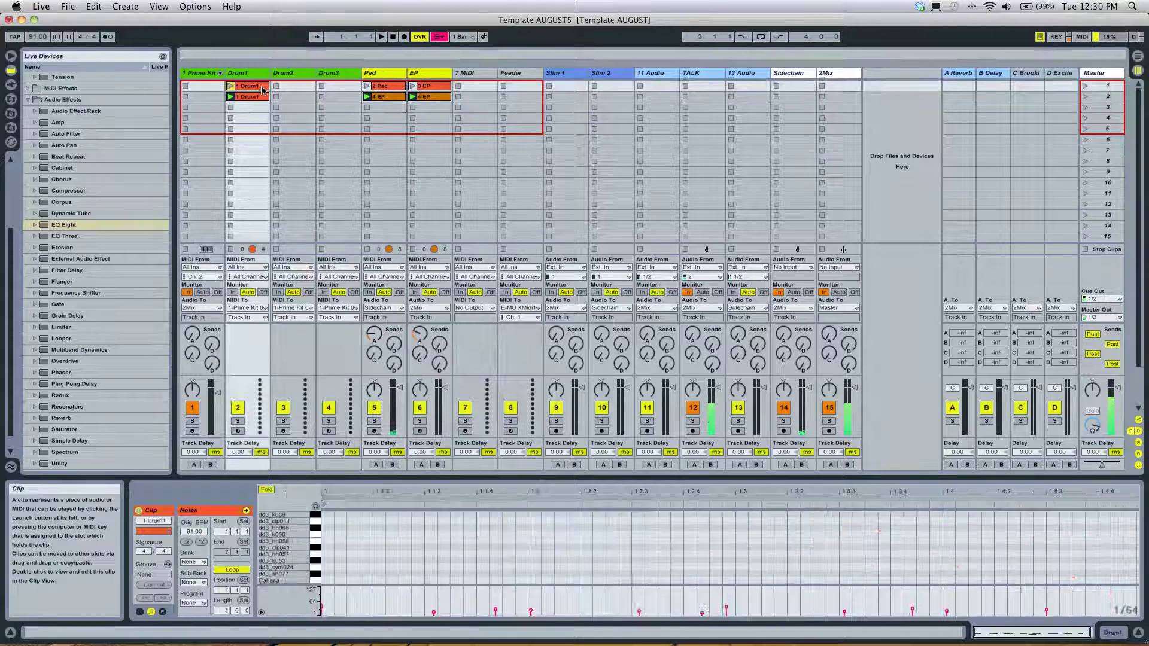
pyautogui.keyDown('shift'); pyautogui.click(422, 98); pyautogui.keyUp('shift')
pyautogui.moveTo(431, 97); pyautogui.dragTo(434, 119)
pyautogui.click(443, 96)
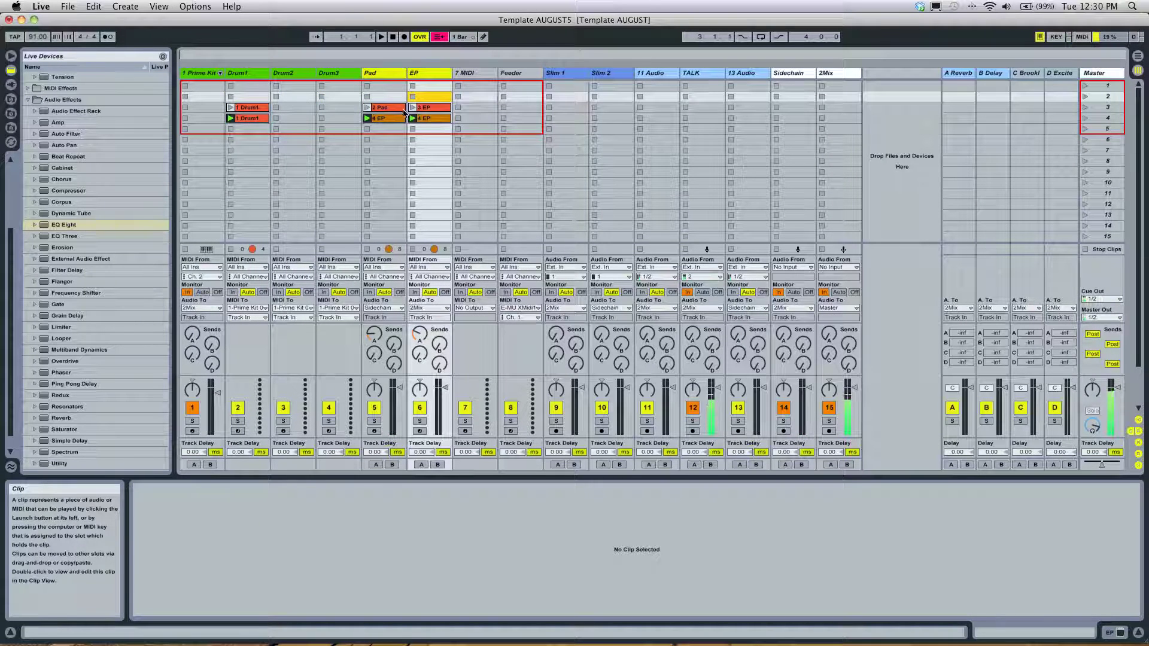
pyautogui.press('super+v')
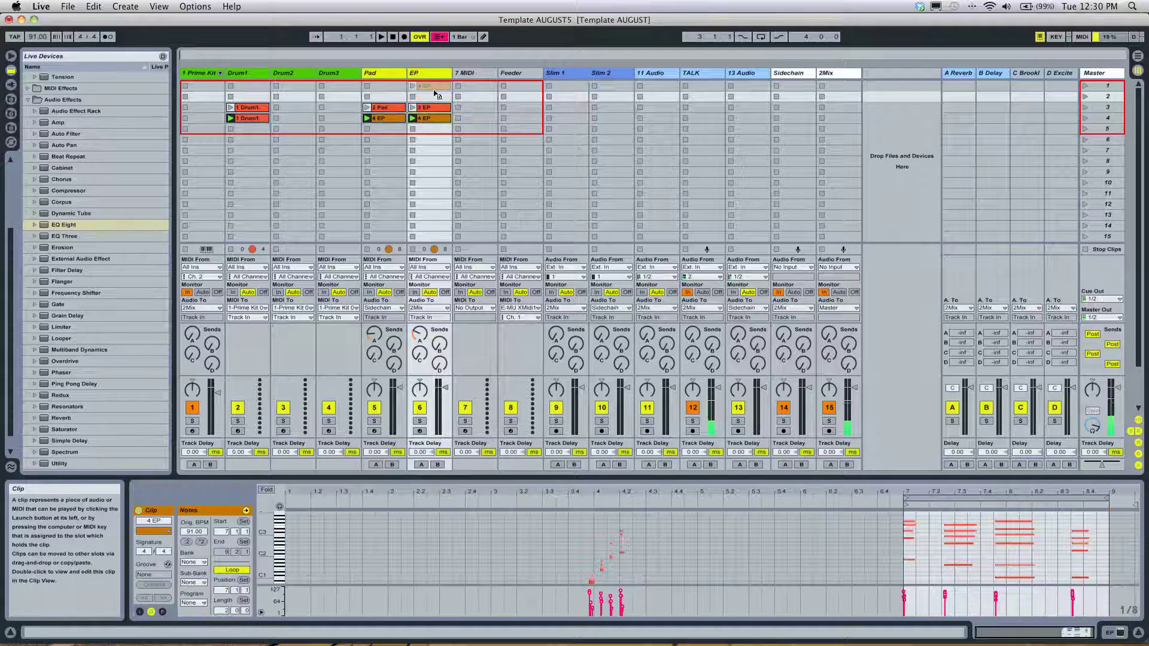
pyautogui.click(430, 129)
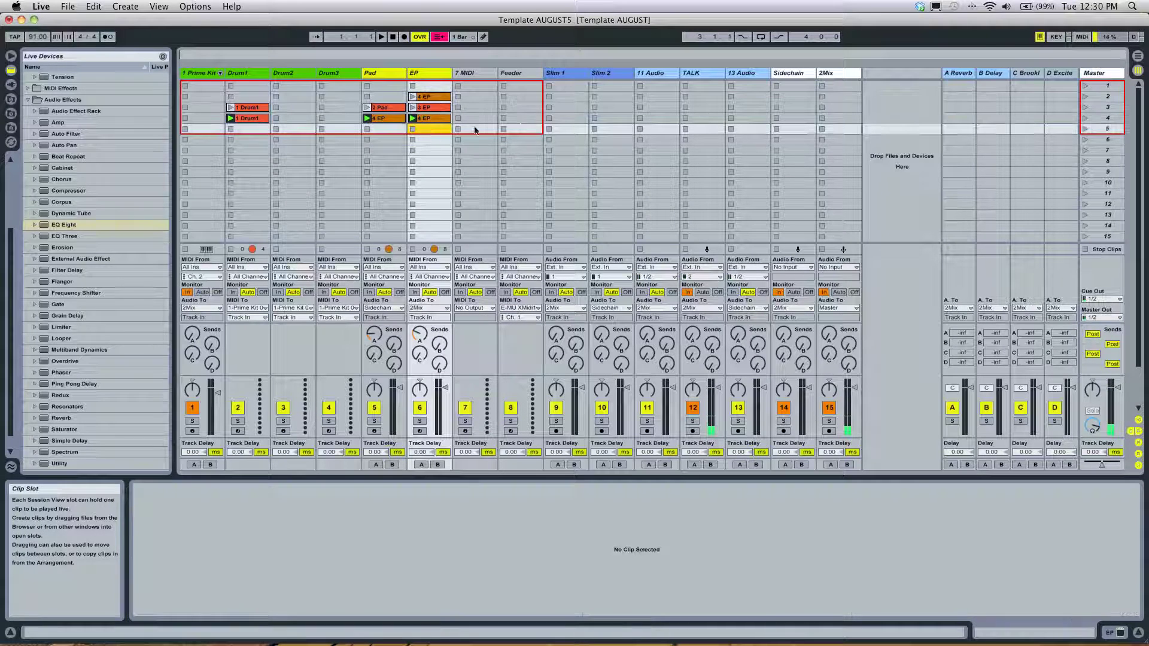
# Rename scenes 2, 3 and 4 in the Master column to intro, v1 and v2.
pyautogui.click(1106, 97)
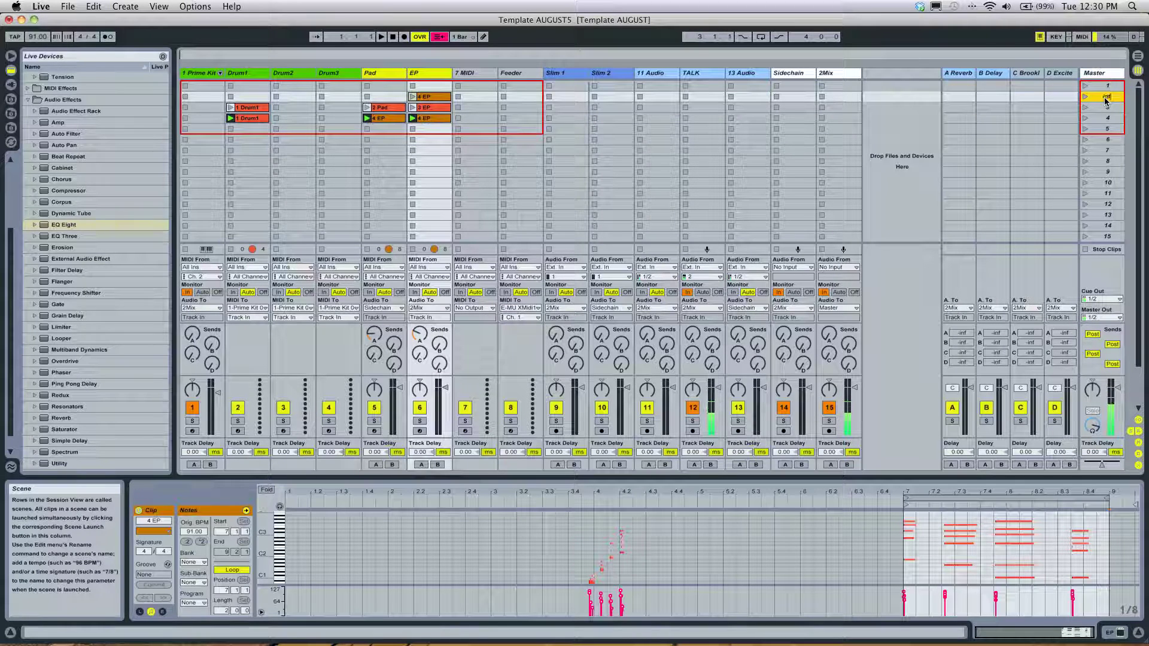
pyautogui.click(1107, 108)
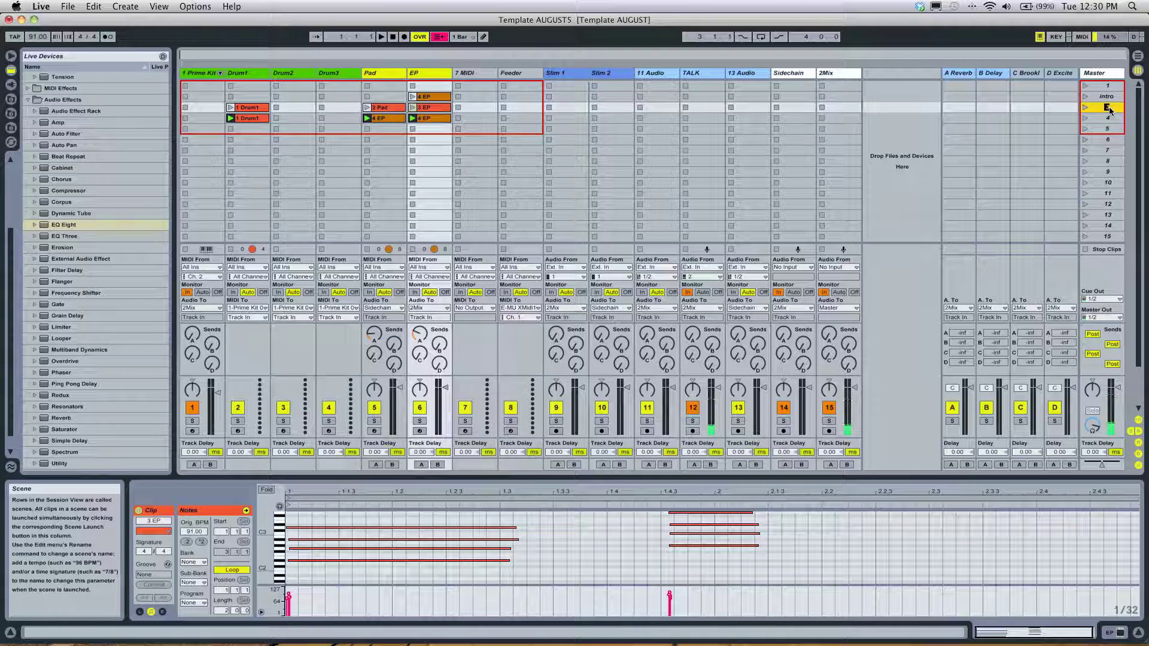
pyautogui.click(1108, 118)
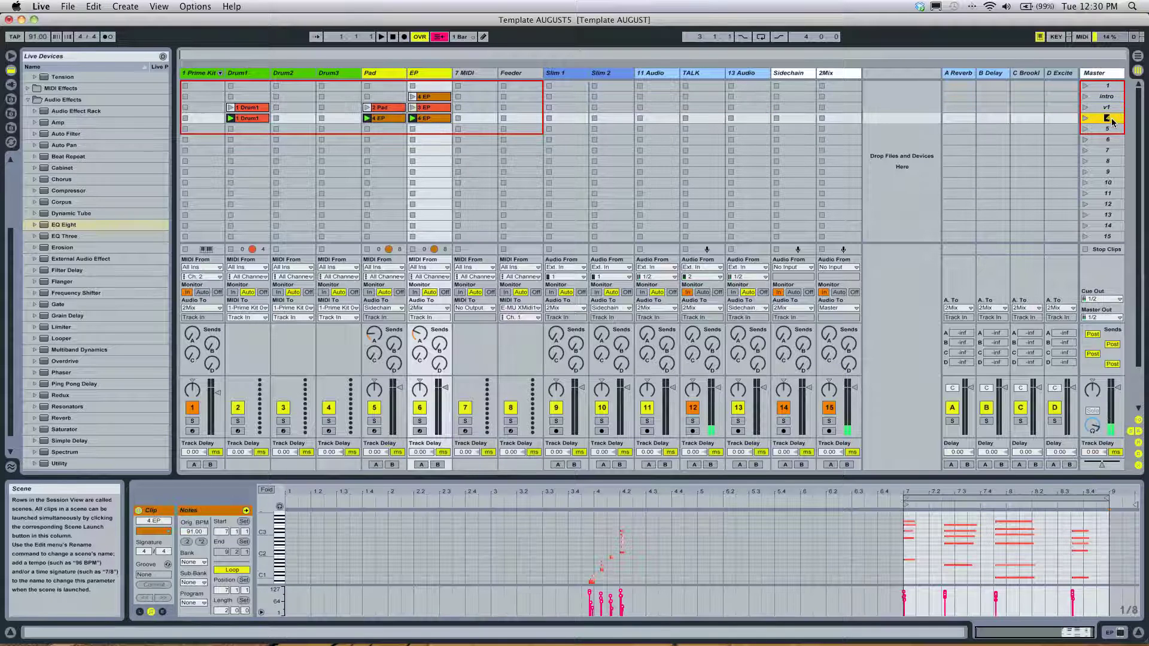
# With arrangement recording on, launch the intro then v1 scene and view the Arrangement.
pyautogui.click(404, 37)
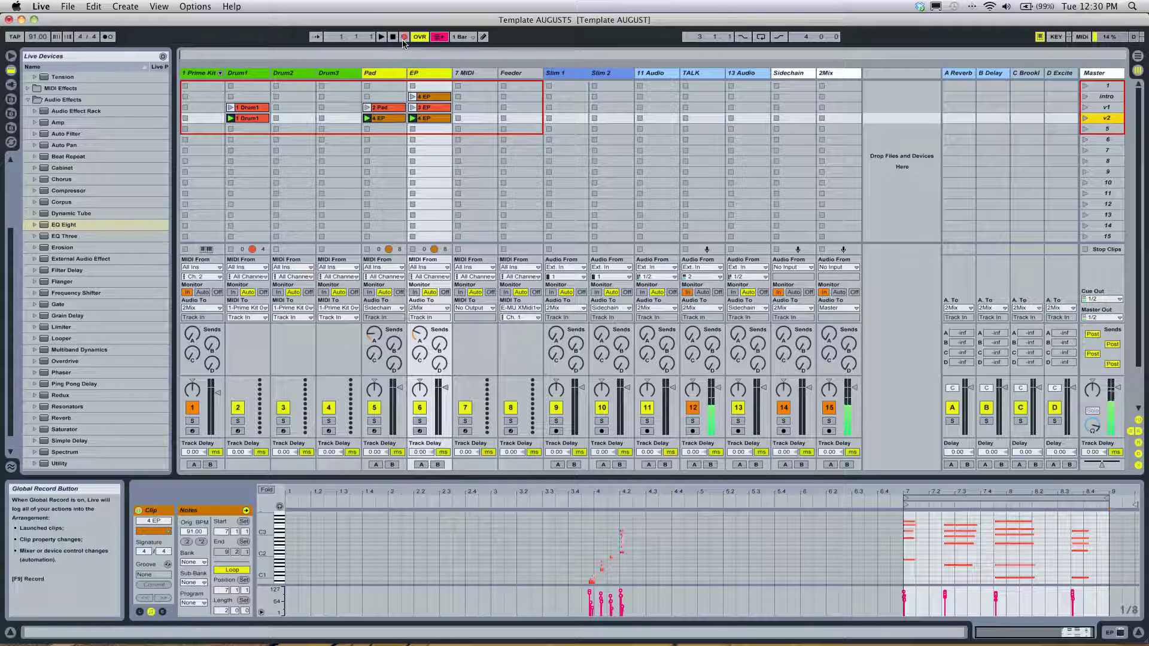
pyautogui.click(1085, 97)
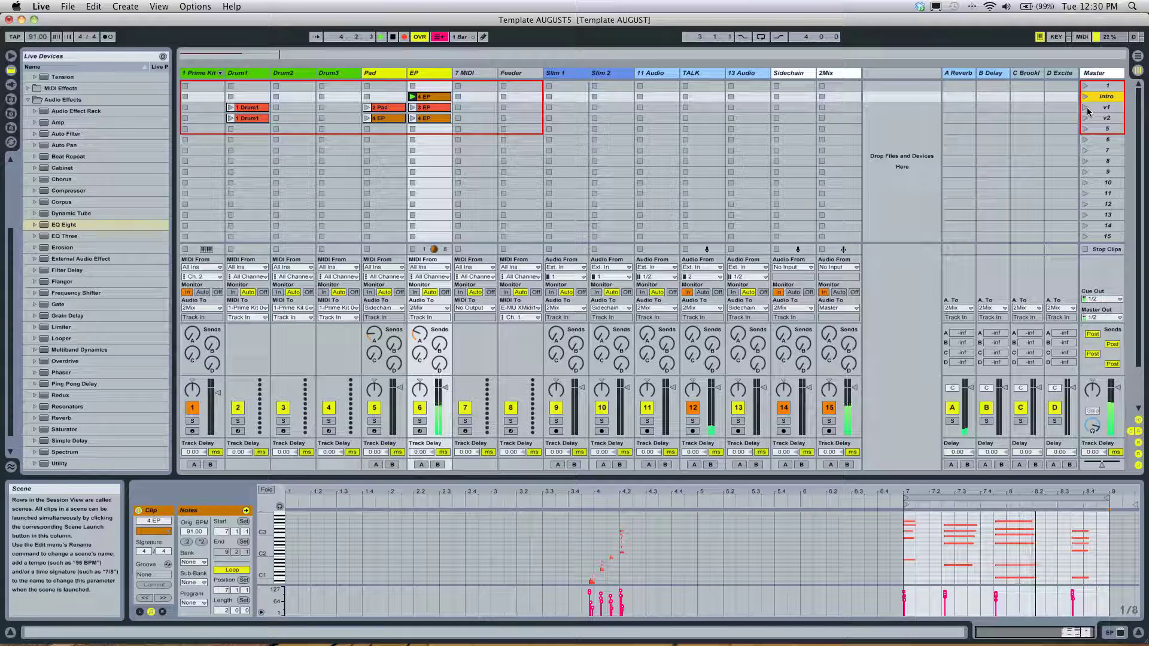
pyautogui.click(1086, 107)
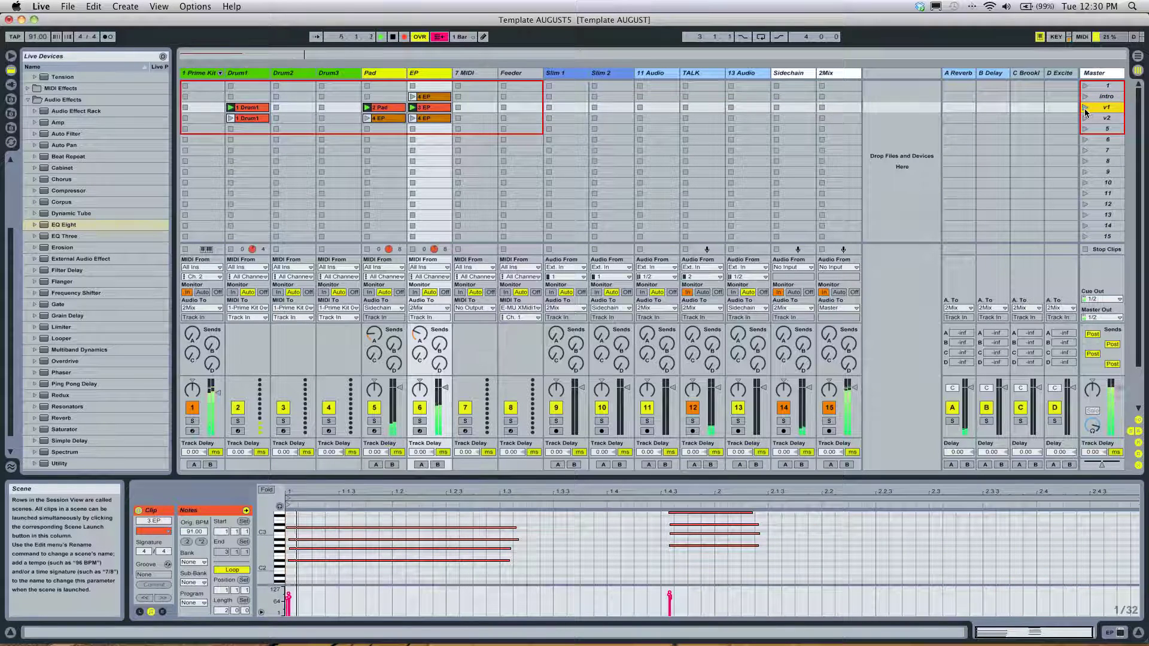
pyautogui.press('Tab')
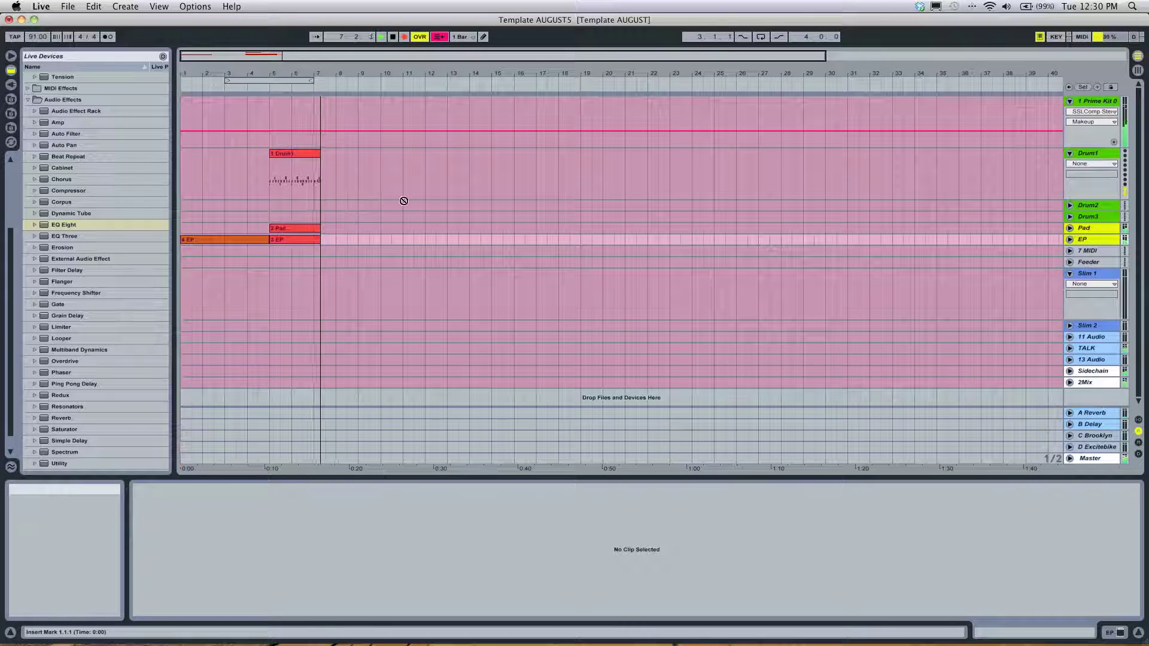
# Switch between Session and Arrangement View to monitor the ongoing recording.
pyautogui.press('Tab')
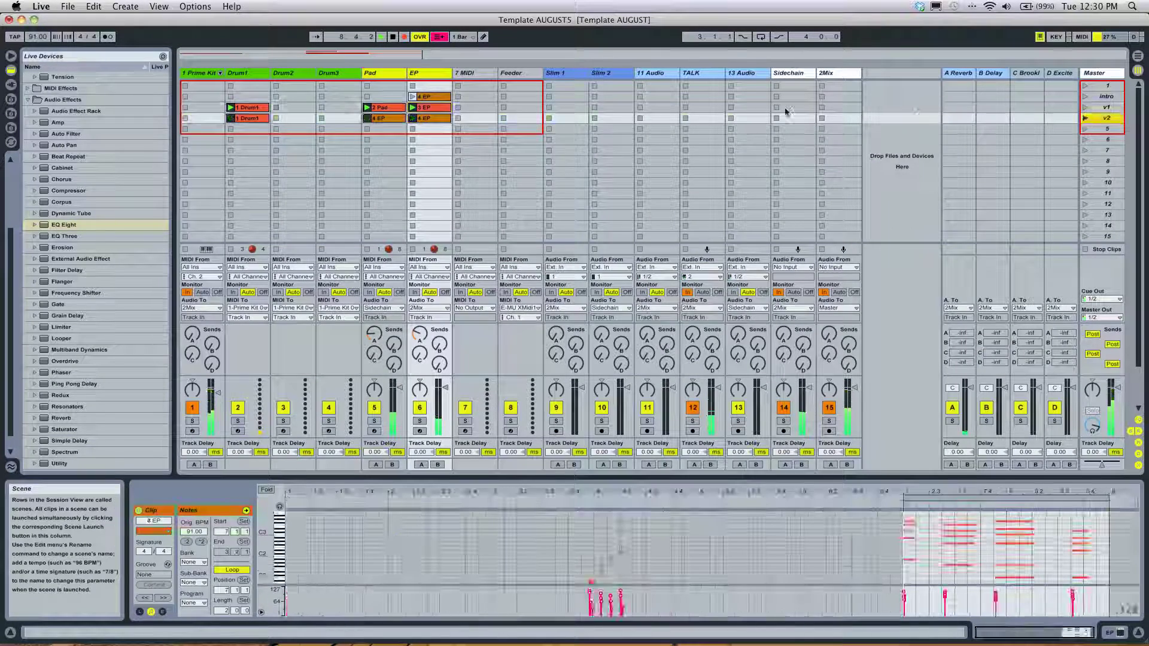
pyautogui.press('Tab')
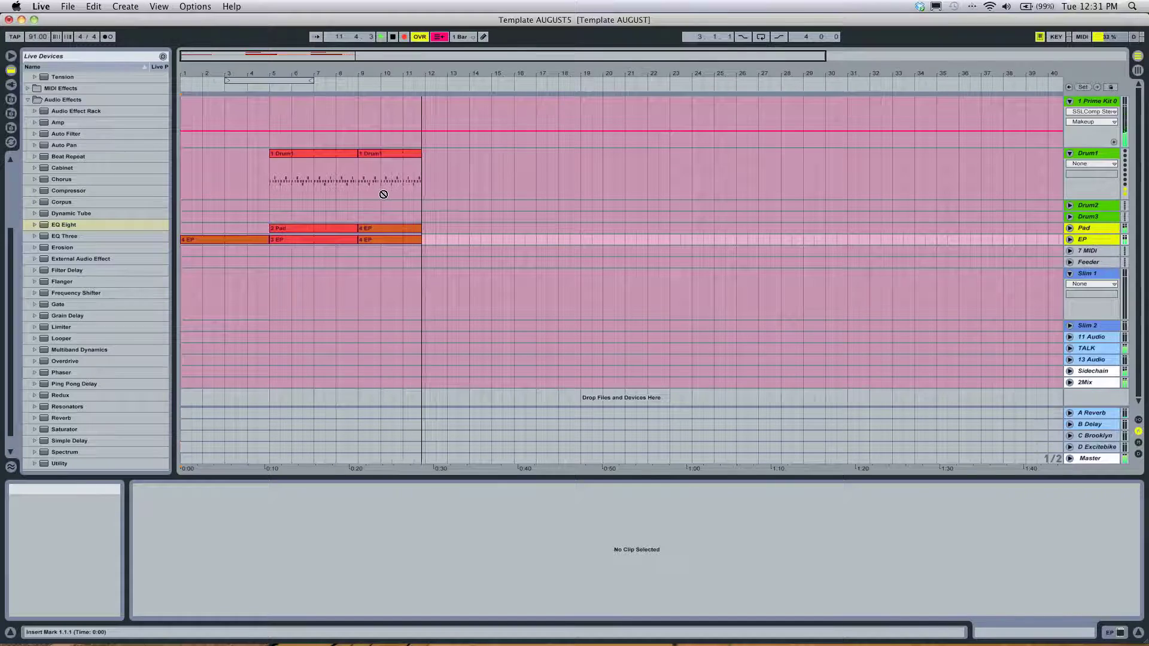
pyautogui.press('Tab')
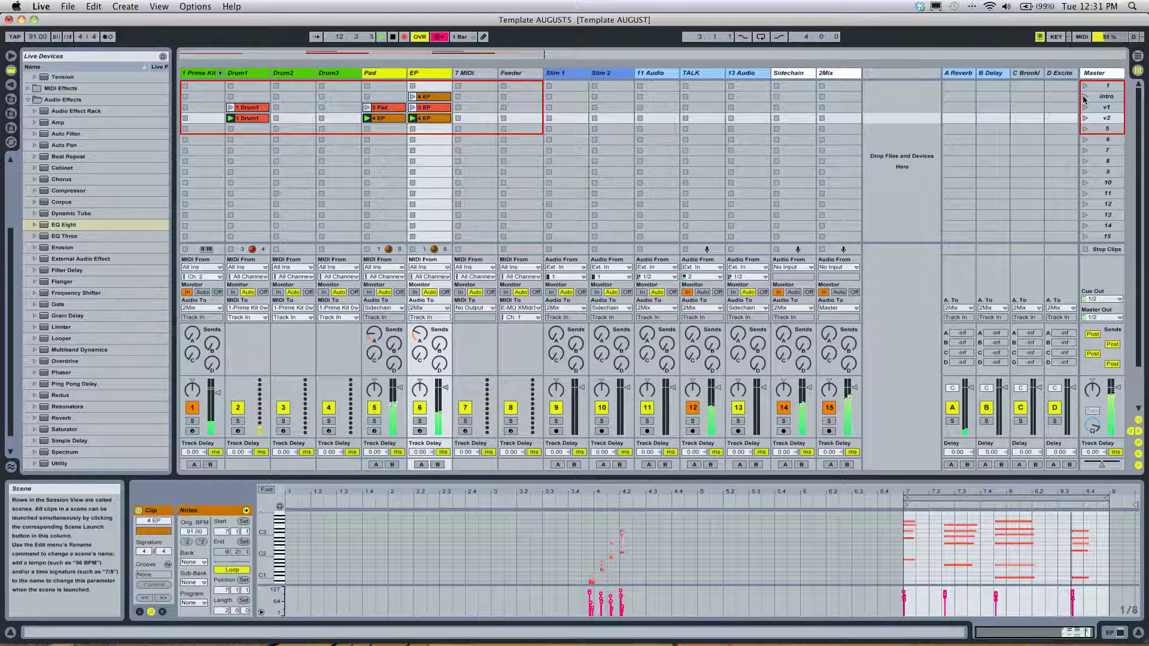
pyautogui.press('Tab')
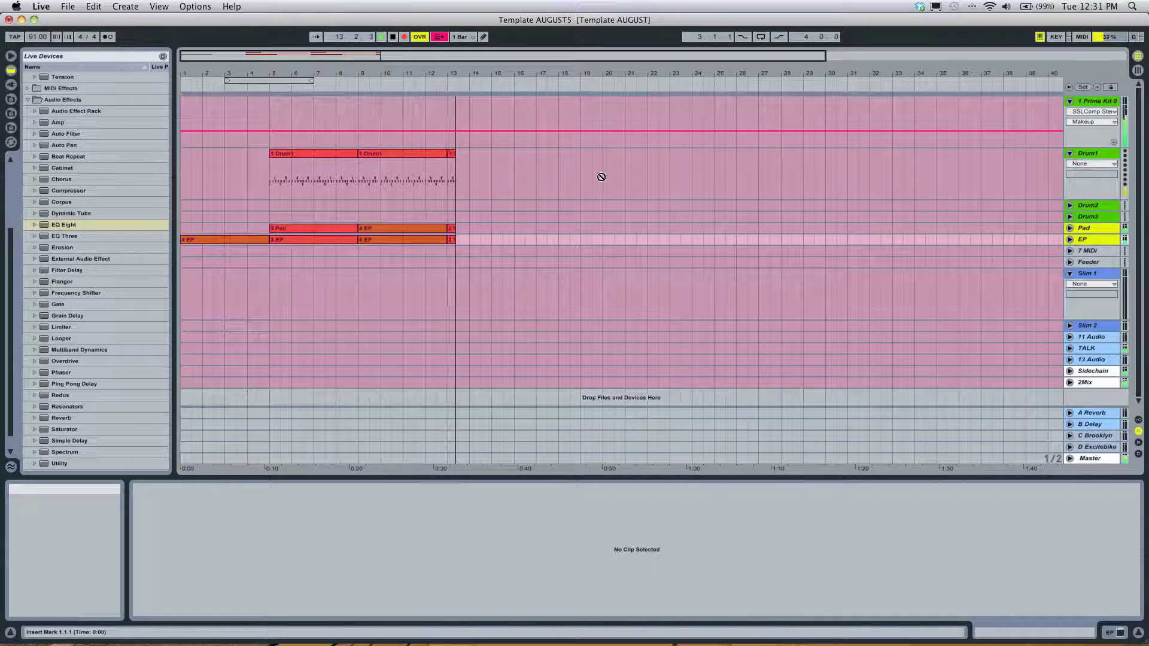
pyautogui.press('Tab')
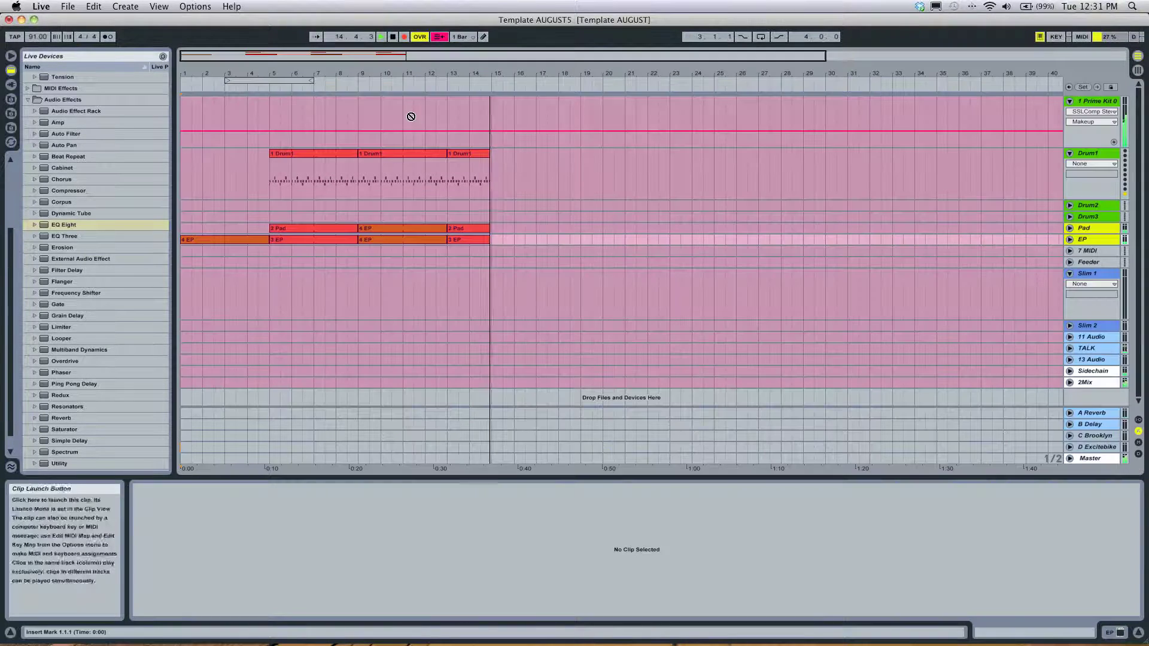
pyautogui.press('Tab')
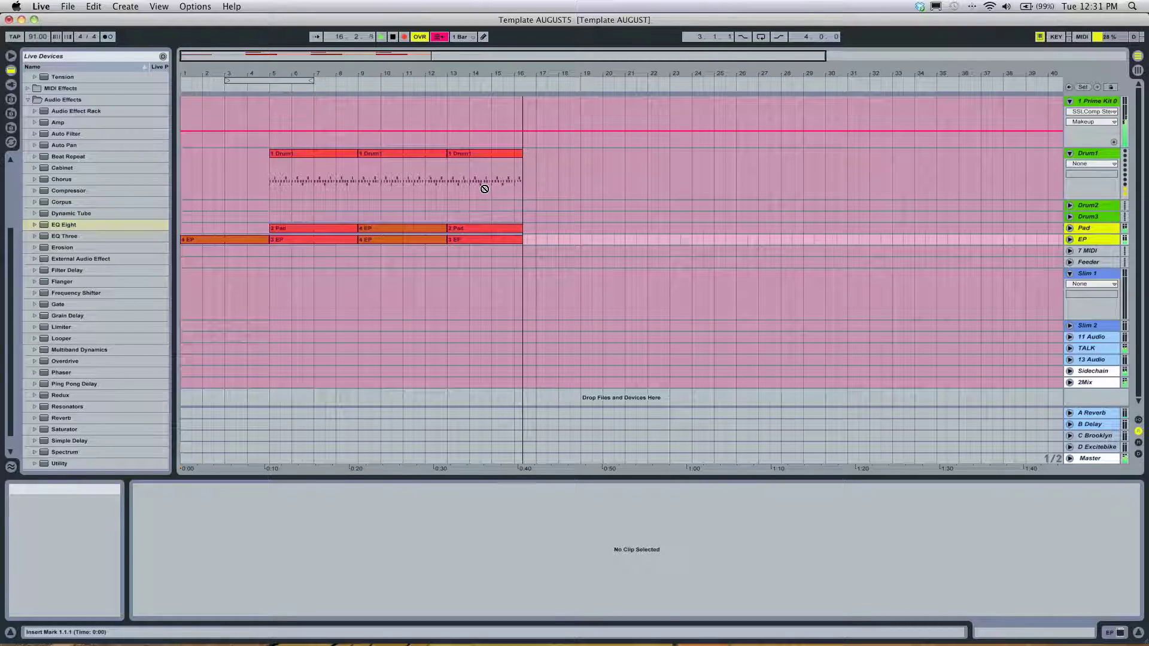
pyautogui.press('Tab')
# Launch the intro scene then v2, and stop recording past bar 18.
pyautogui.press('Up')
pyautogui.press('Return')
pyautogui.press('Tab')
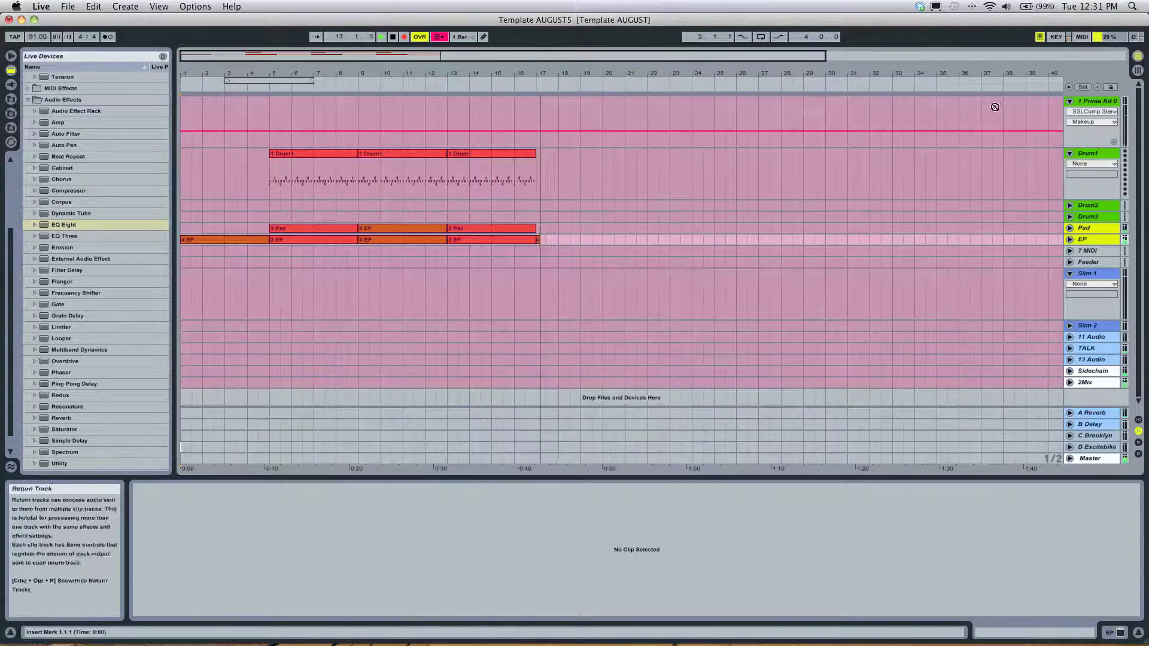
pyautogui.press('Tab')
pyautogui.click(1085, 118)
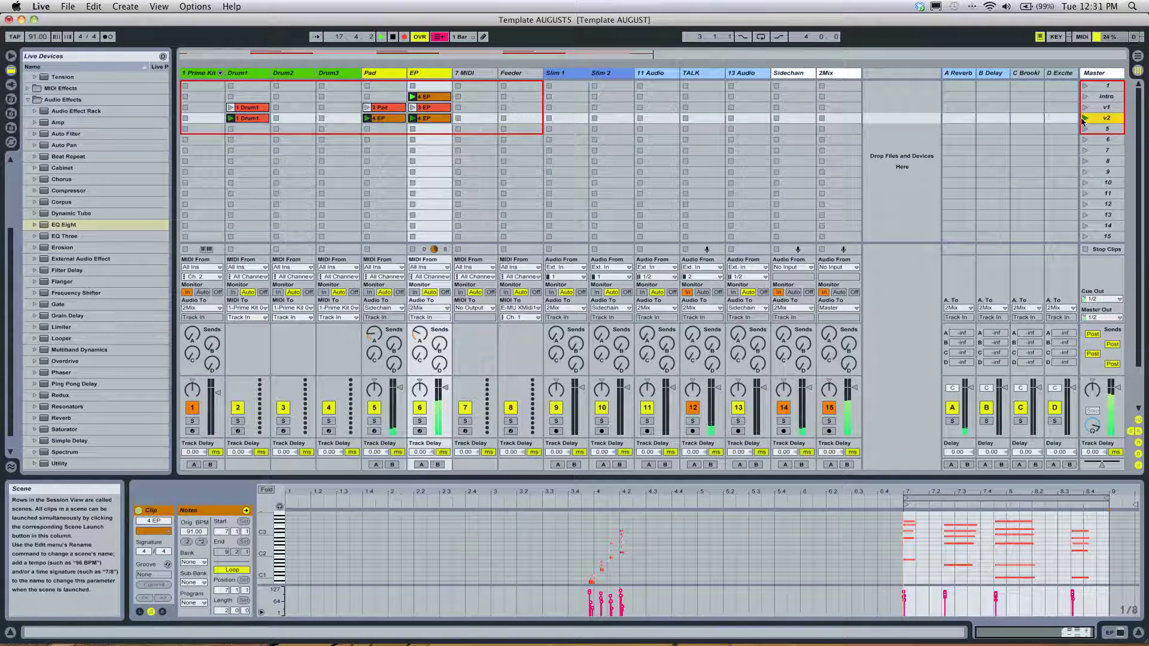
pyautogui.press('Tab')
pyautogui.press('space')
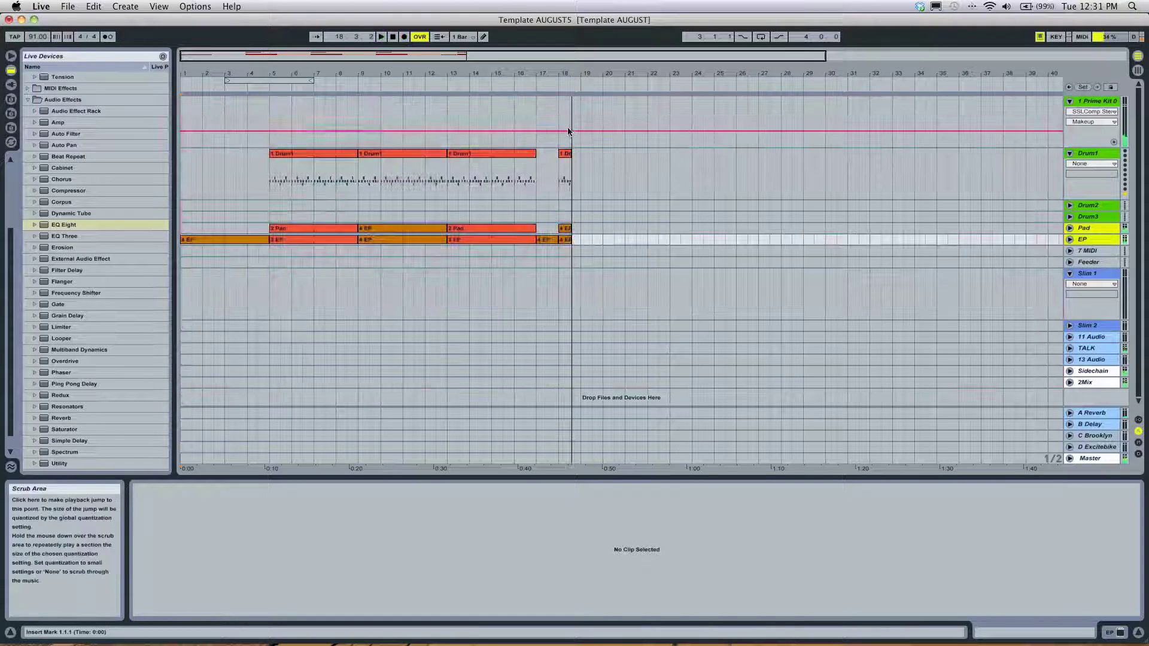
# Play from bar 5, then add a locator named intro at bar 1.
pyautogui.click(272, 108)
pyautogui.press('space')
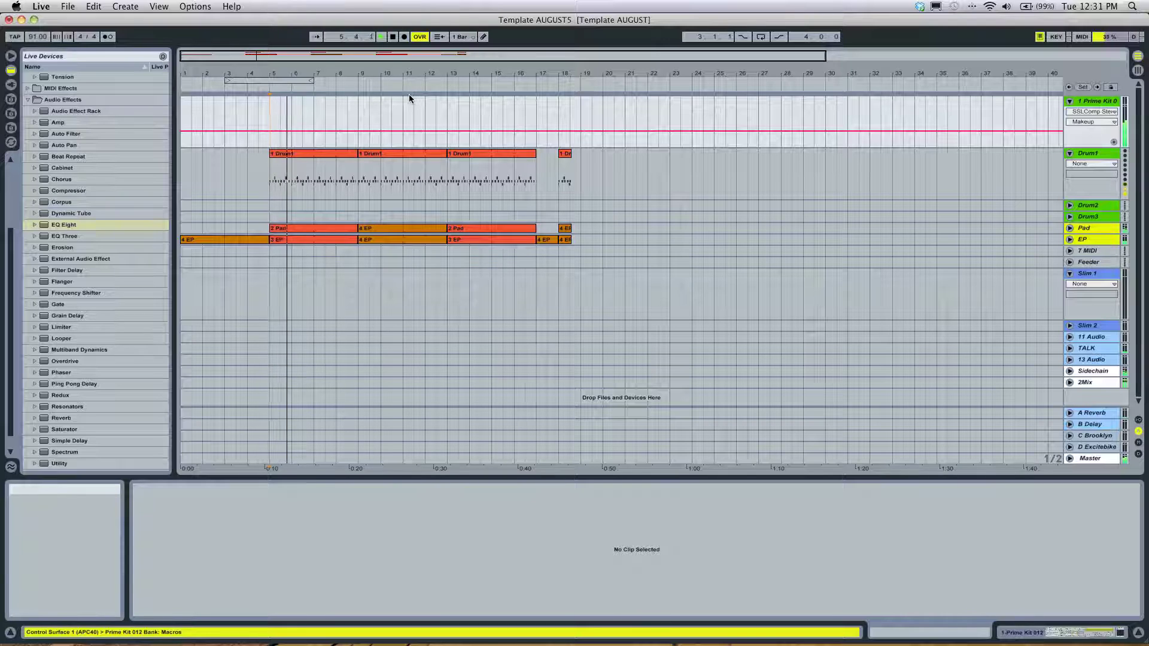
pyautogui.click(182, 113)
pyautogui.rightClick(183, 89)
pyautogui.click(203, 97)
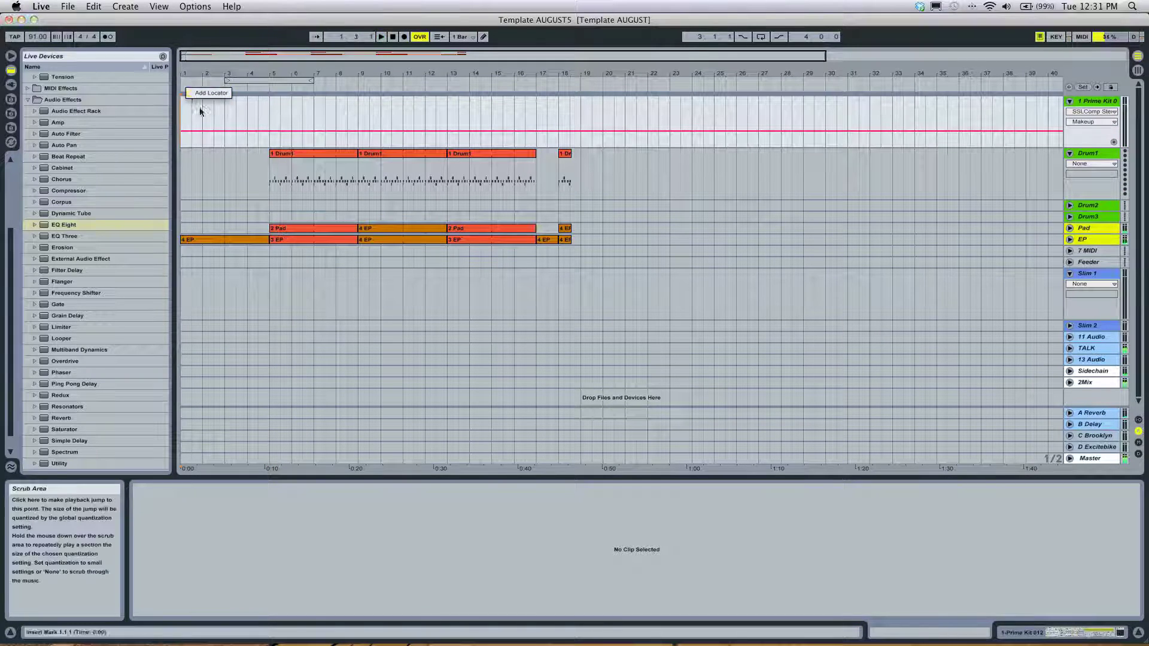
pyautogui.press('space')
pyautogui.write('intro')
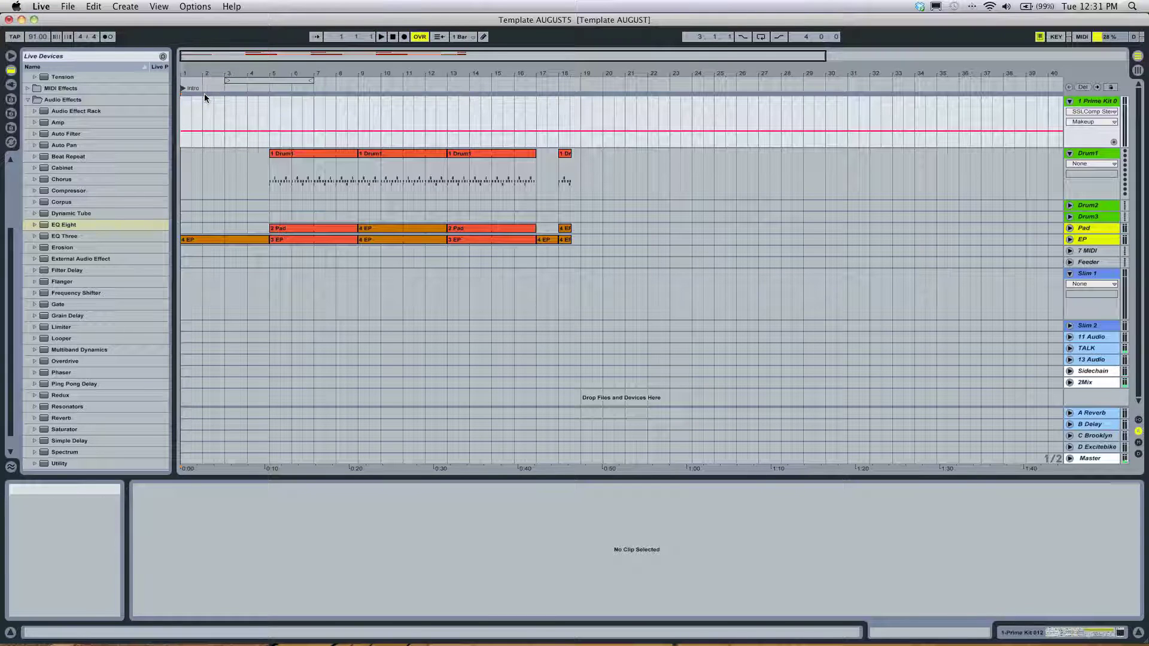
pyautogui.press('Return')
# Add a locator named v1 at bar 5 and return to the Session View.
pyautogui.rightClick(274, 86)
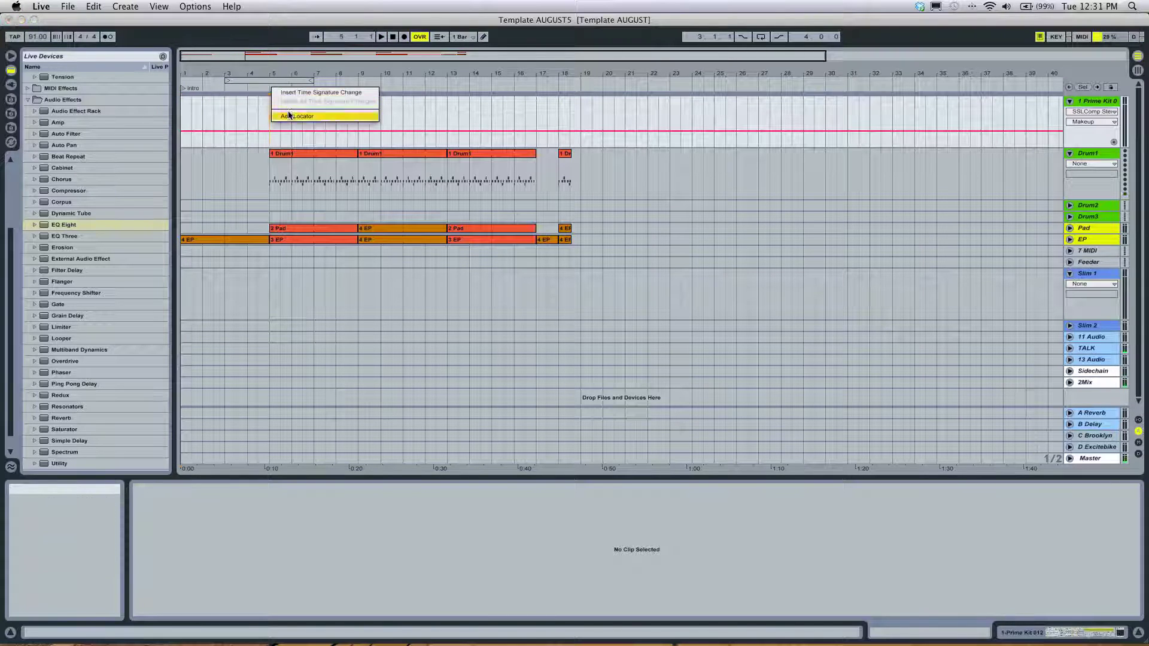
pyautogui.click(289, 112)
pyautogui.write('v1')
pyautogui.press('Return')
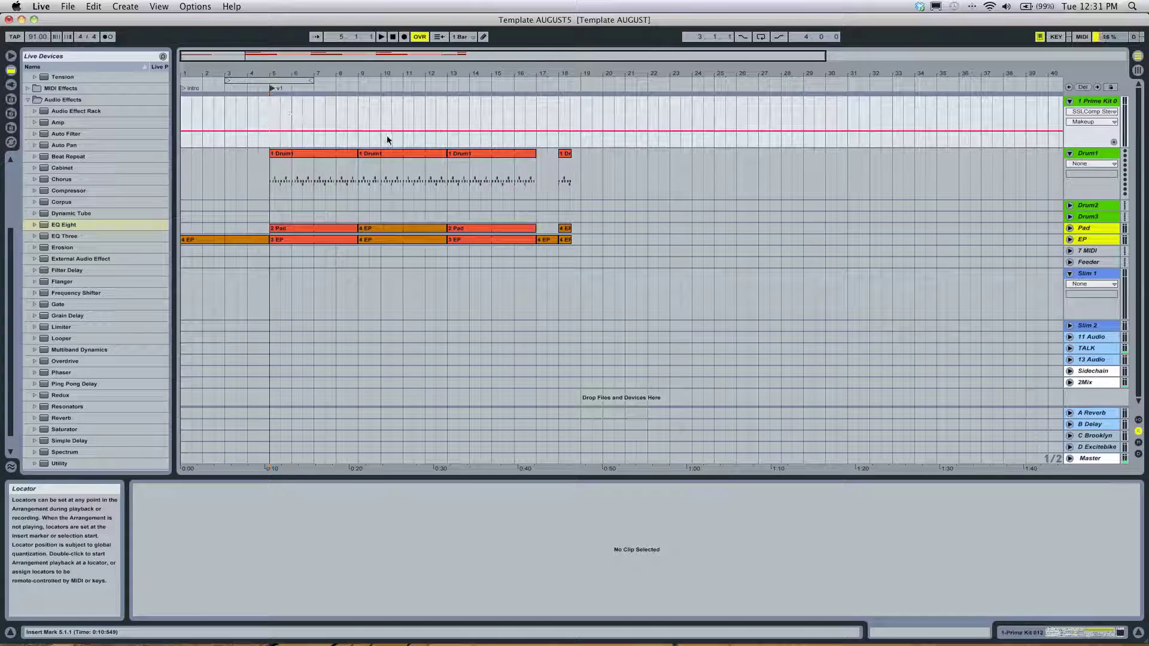
pyautogui.moveTo(451, 116); pyautogui.dragTo(610, 251)
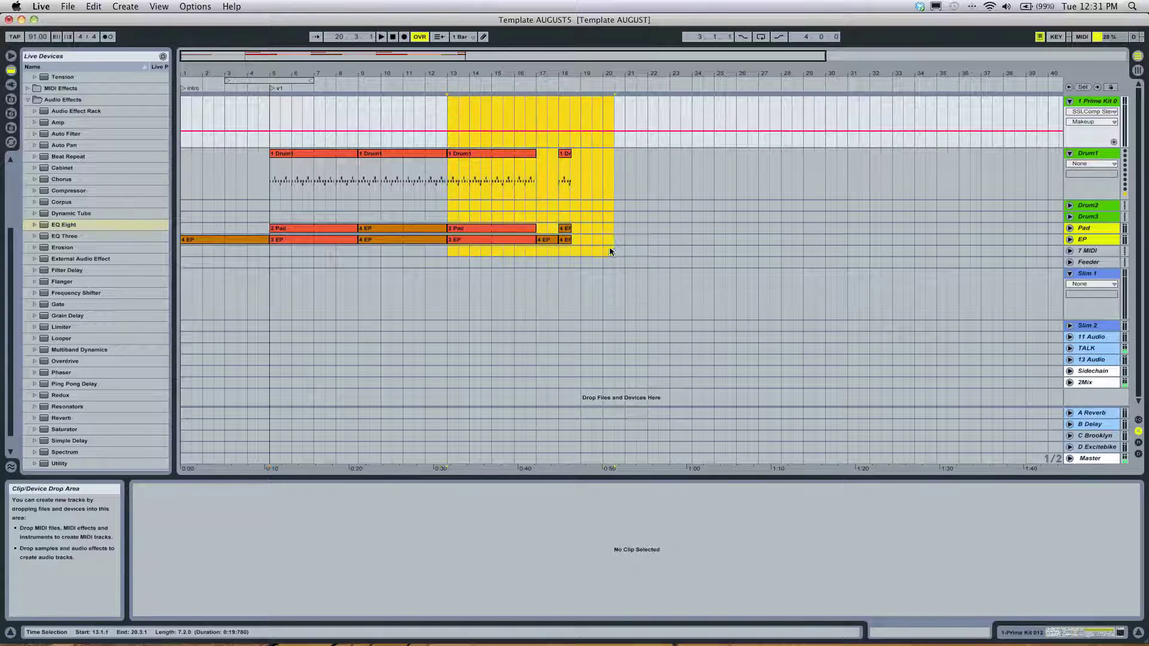
pyautogui.click(551, 138)
pyautogui.press('Tab')
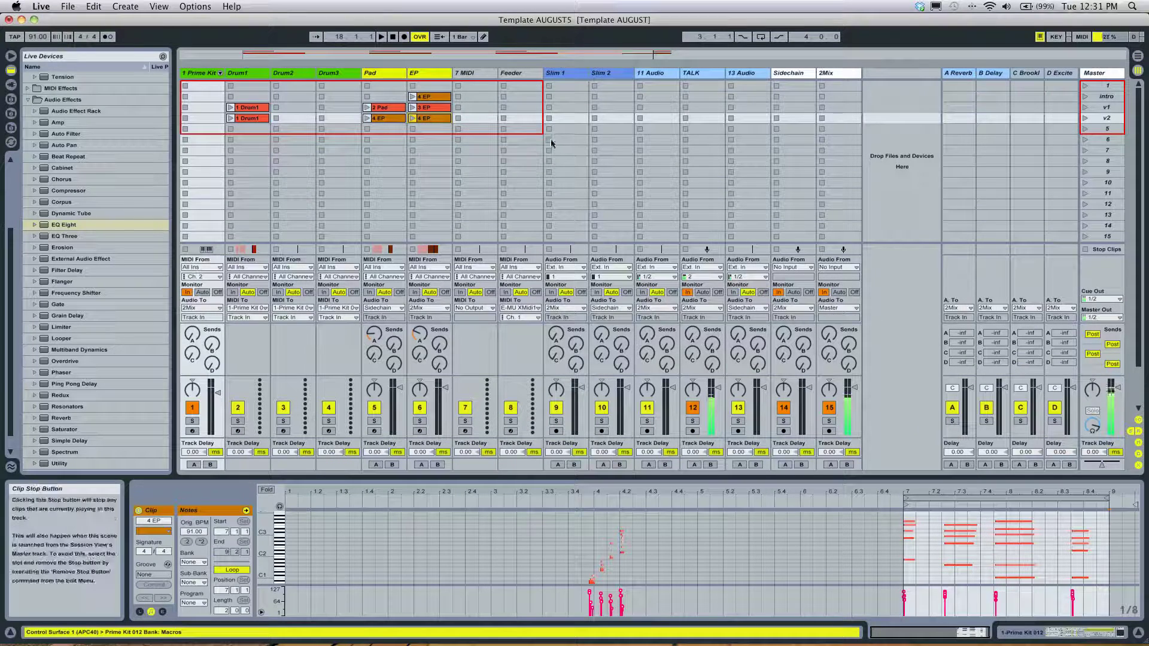